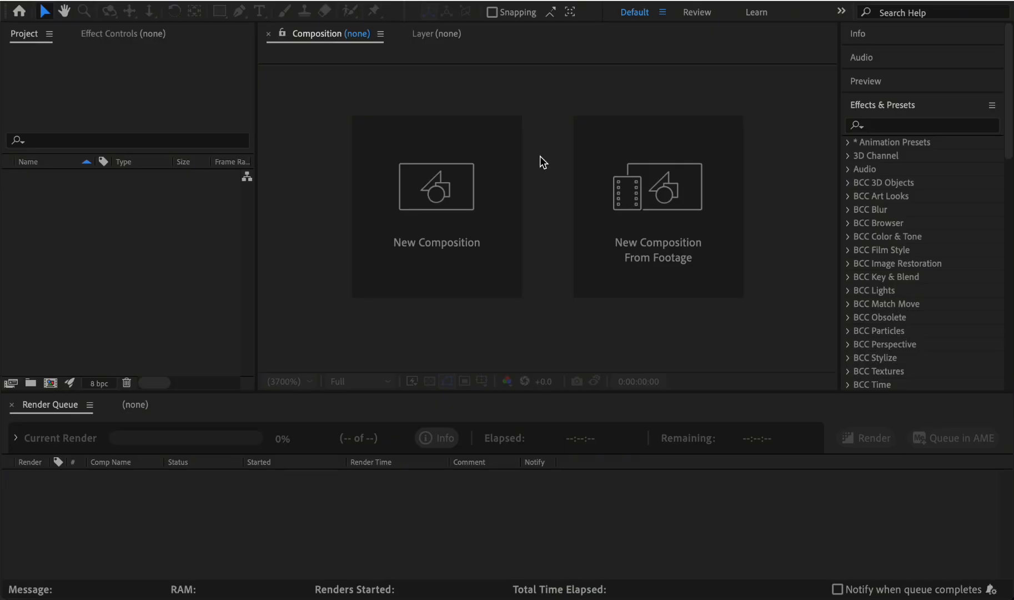
- Create a new 1080 x 1080 px composition at 29.97 frames per second with a duration of 0:06:47:21
left_click(430, 215)
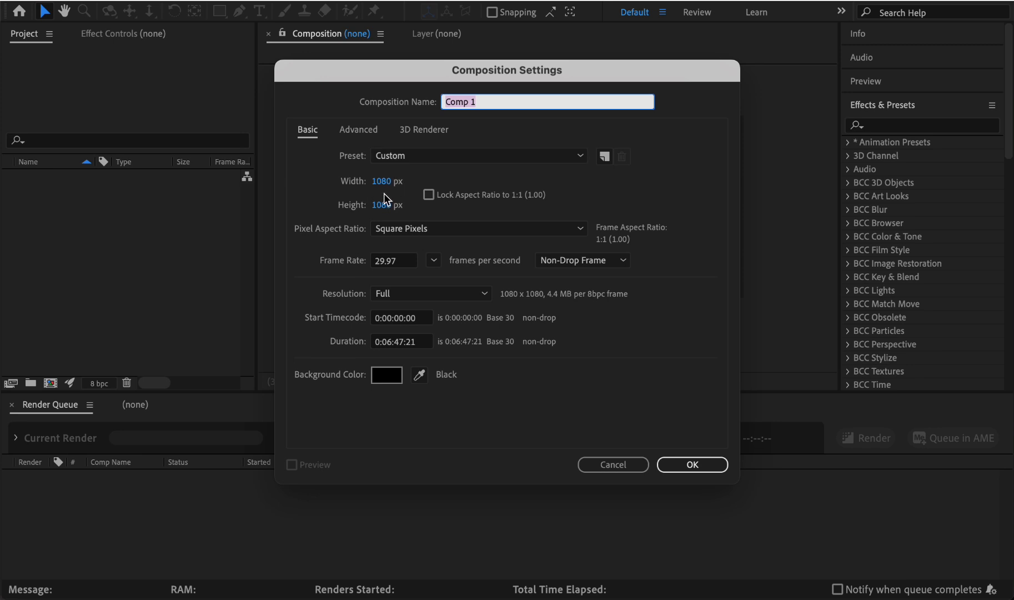
left_click(686, 464)
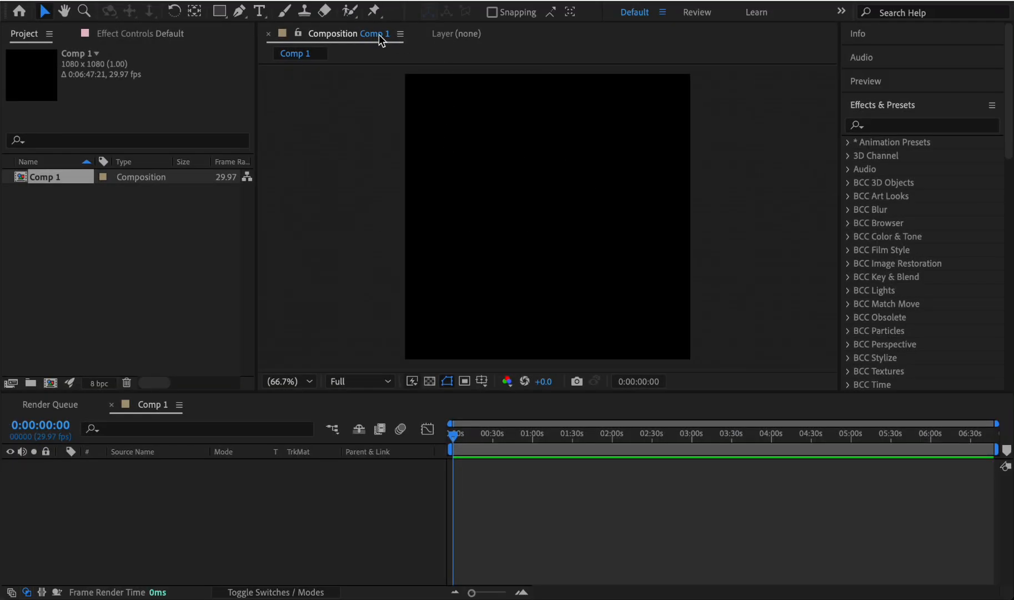
- Set the composition's width to 700 px
left_click(400, 34)
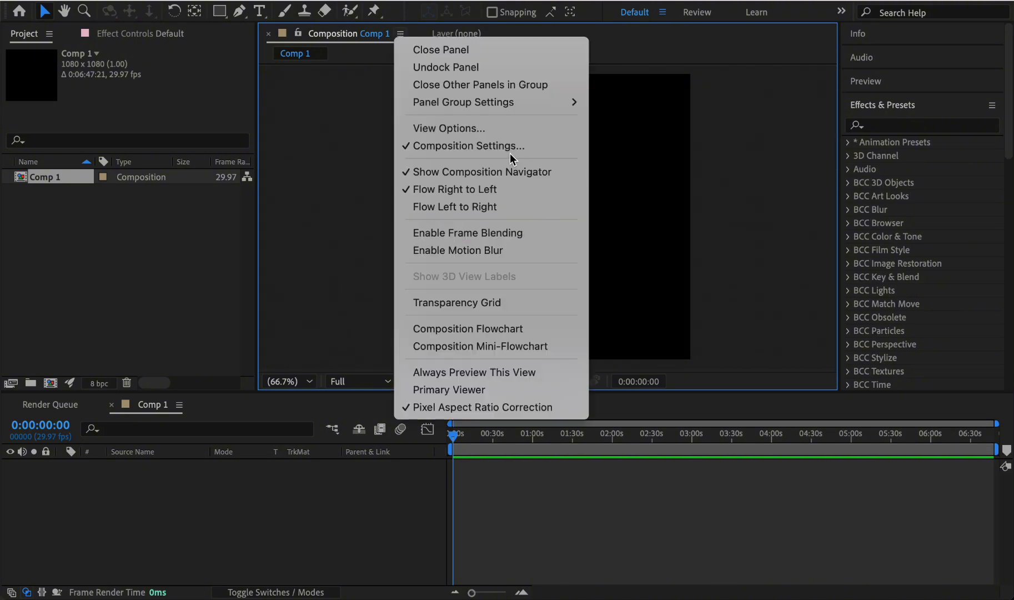
left_click(508, 150)
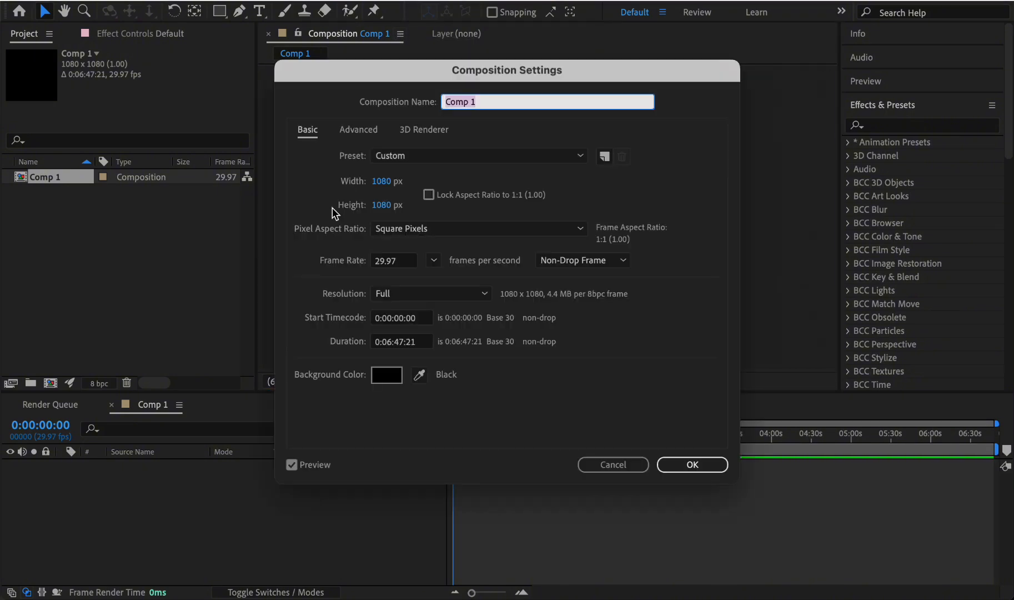
left_click(388, 181)
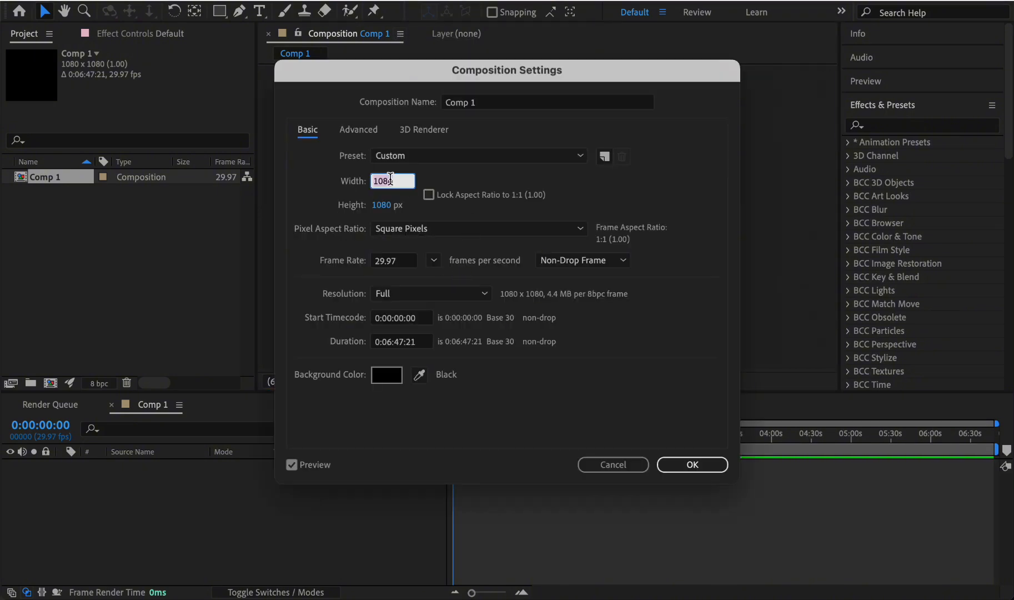
type("700")
key("Return")
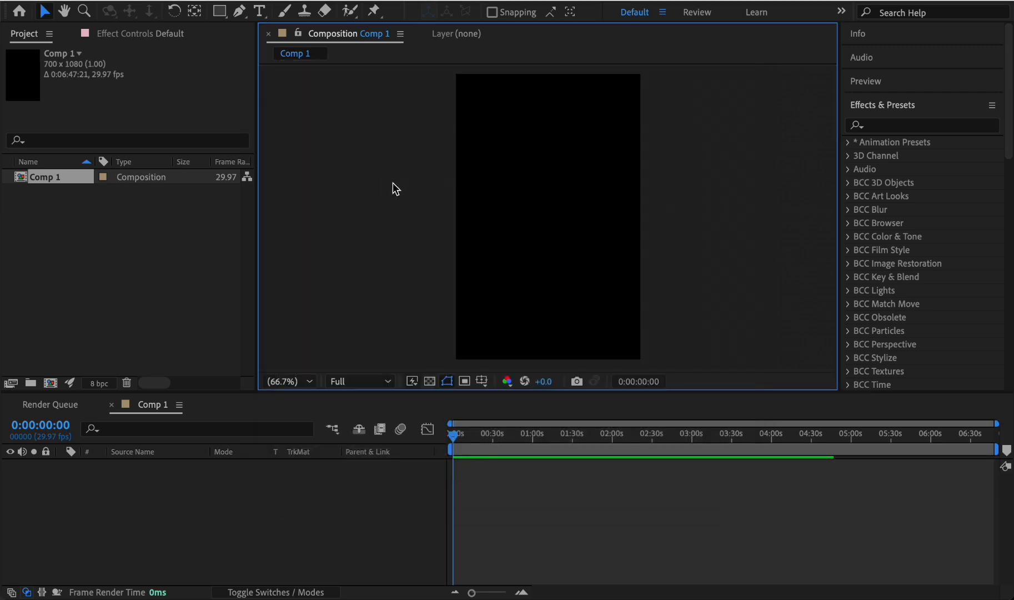
- Change the composition's size to a width of 1080 px and a height of 700 px
key("super+k")
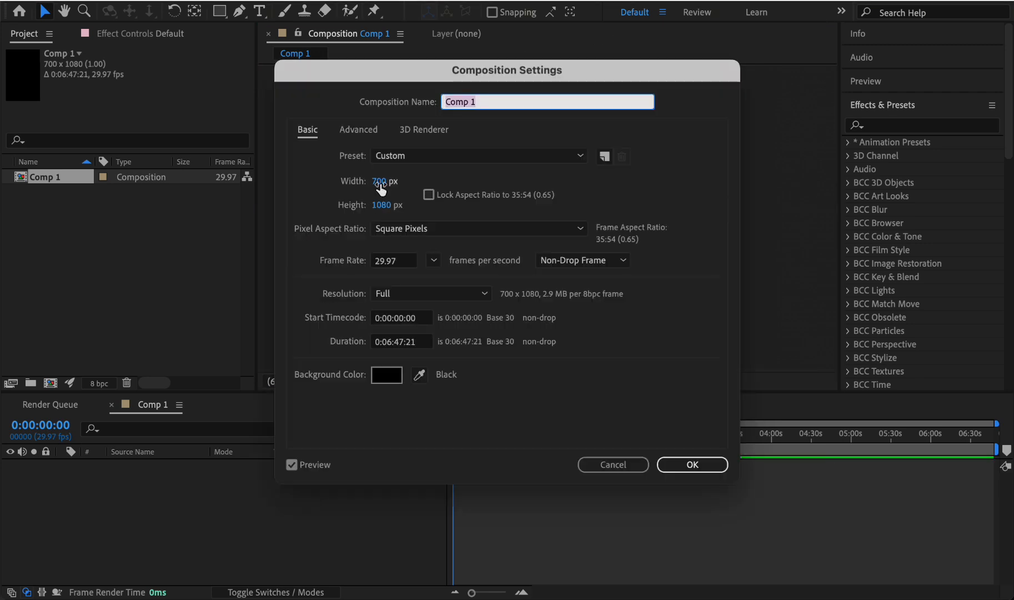
left_click(383, 181)
type("1080")
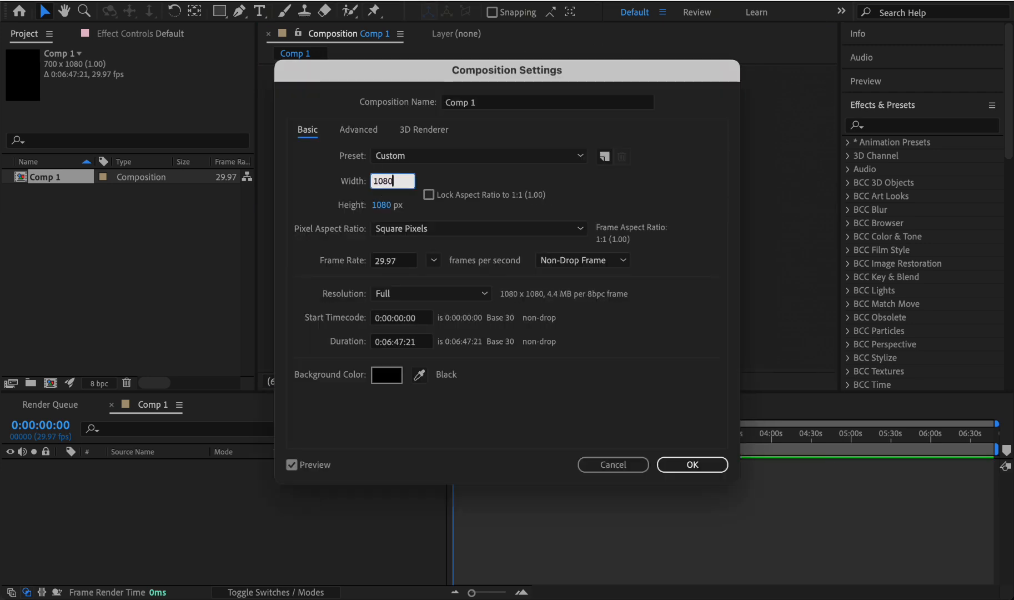
left_click(384, 204)
type("700")
key("Return")
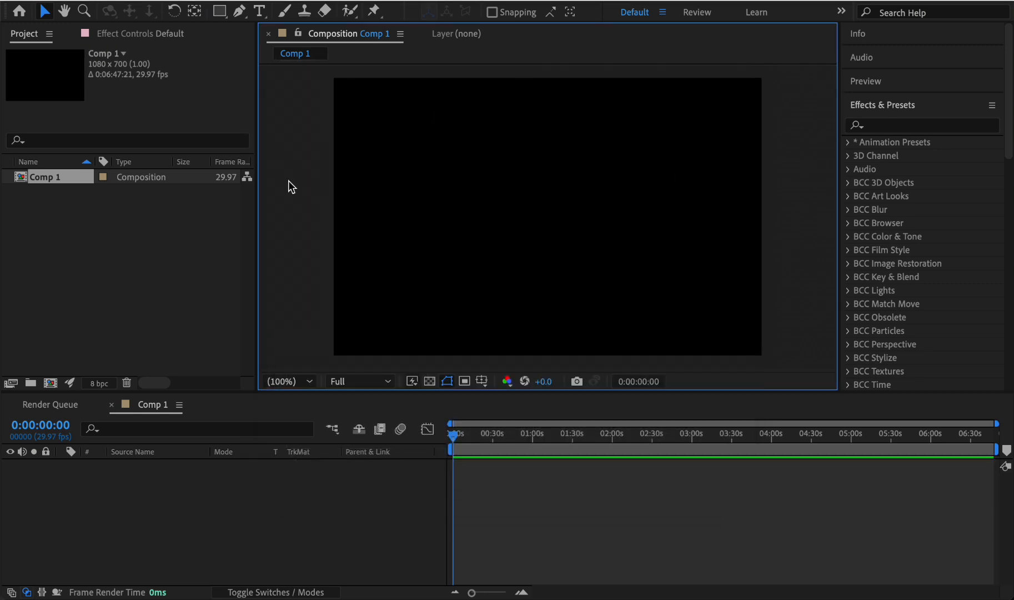
- Set the composition's height to 1080 px
left_click(398, 35)
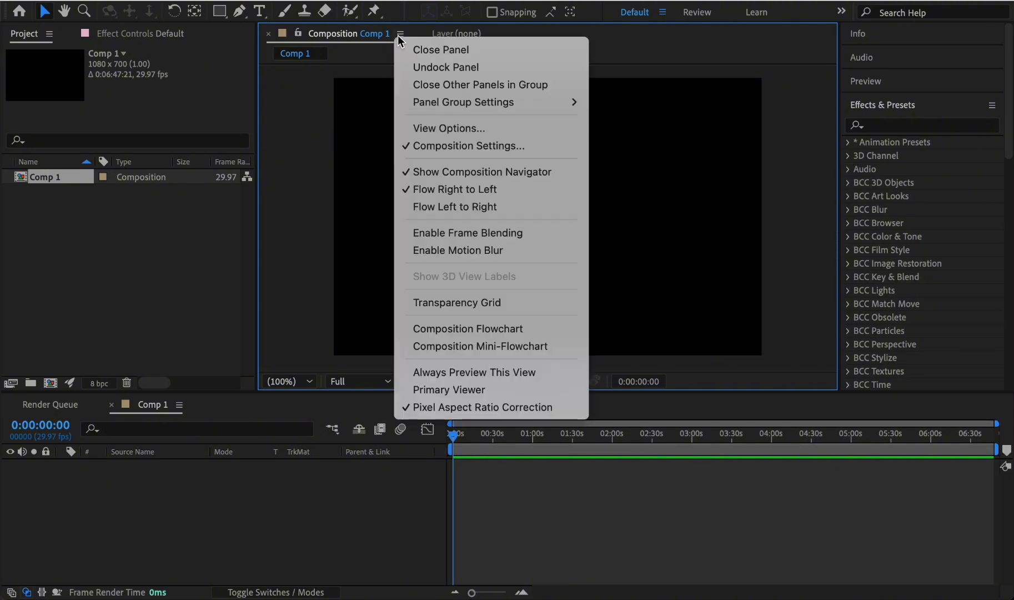
left_click(438, 145)
left_click(385, 204)
type("1080")
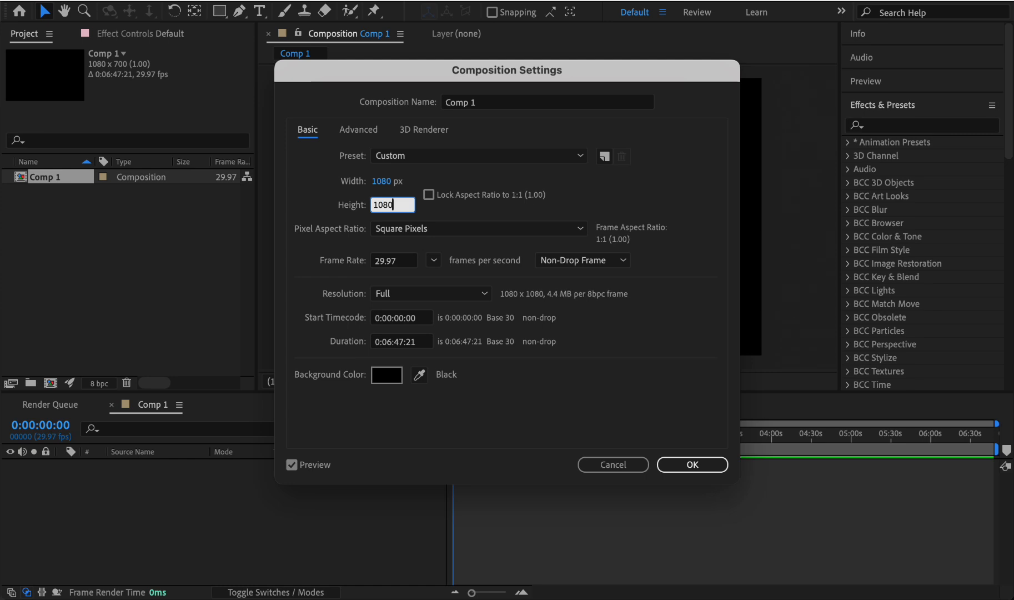
key("Return")
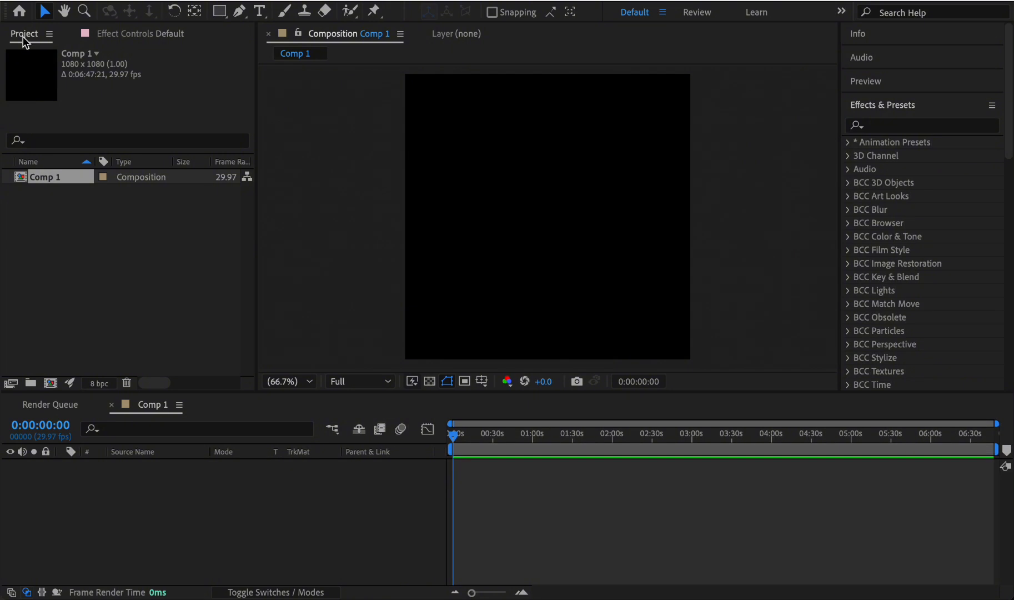
- Import the two JPG photos from the Desktop into the project
right_click(98, 304)
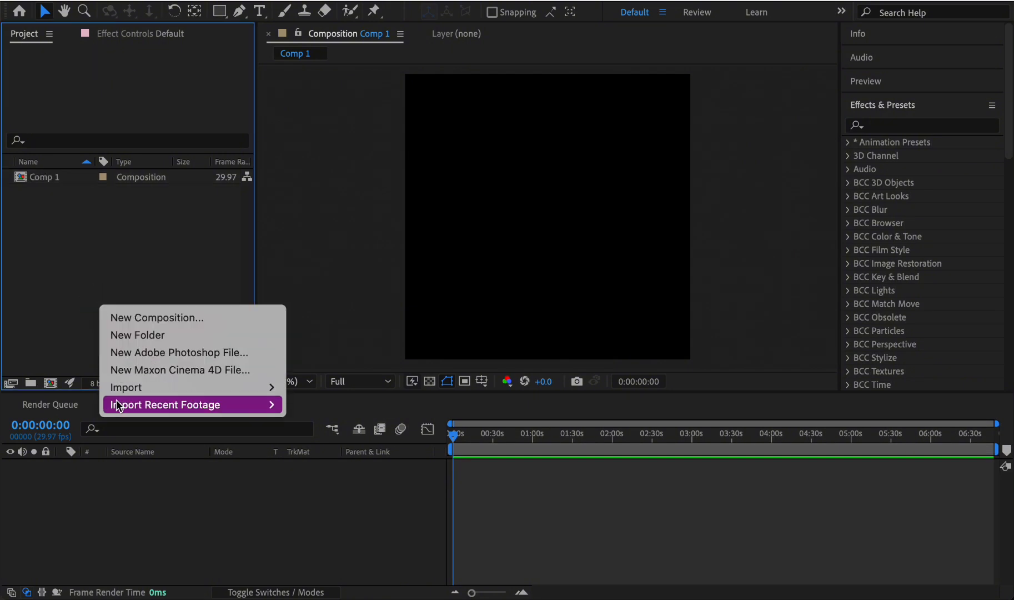
mouse_move(119, 389)
left_click(293, 389)
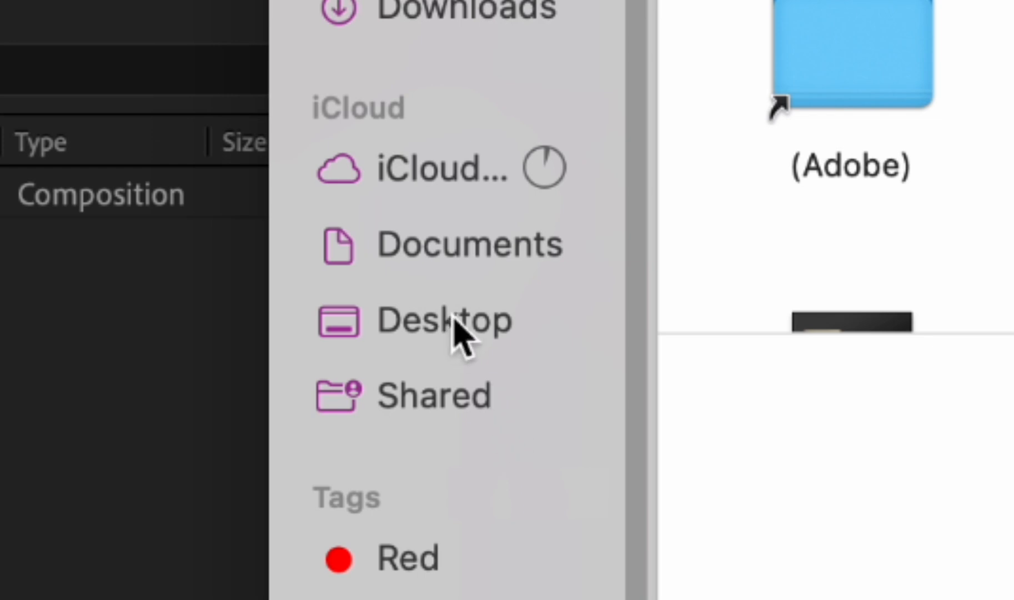
left_click(453, 318)
scroll(883, 162, "down", 3)
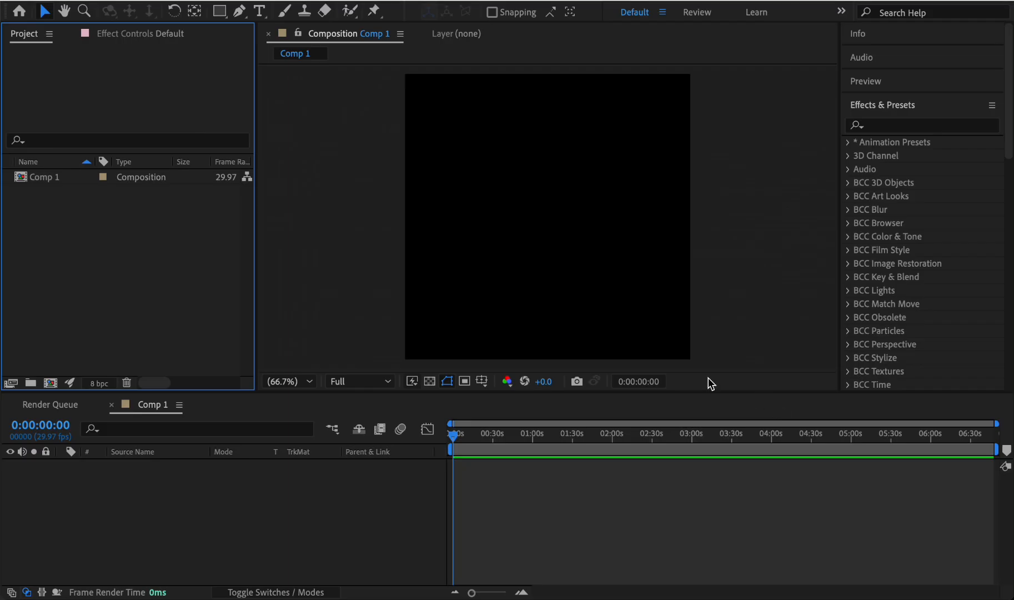
double_click(164, 275)
- Add both photos to Comp 1, with the 17f8089 photo above the 3aeecb9 one, and shift the upper layer to start just before 02:00
key("super+slash")
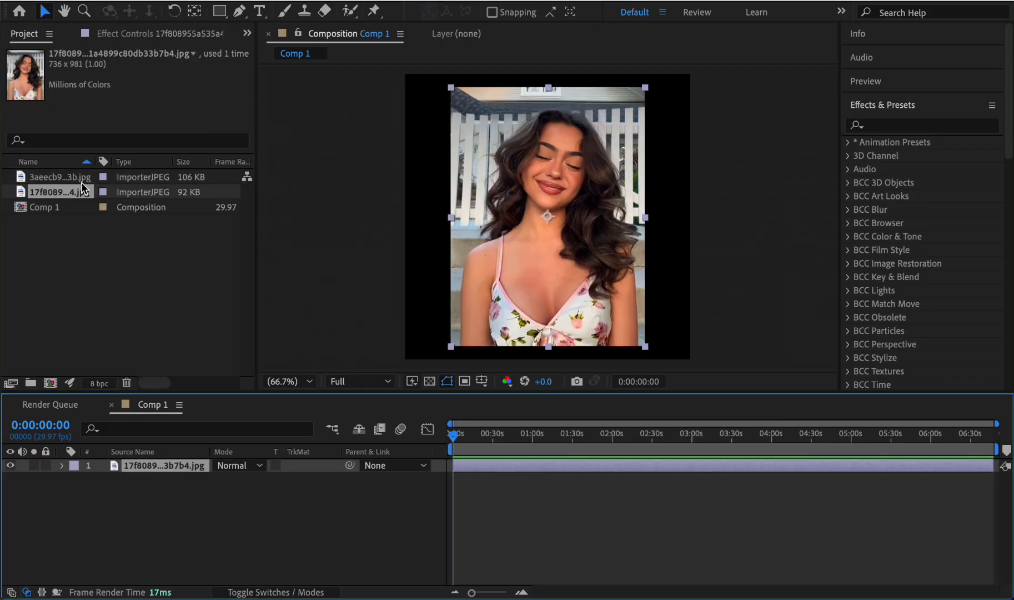
left_click_drag(75, 178, 166, 486)
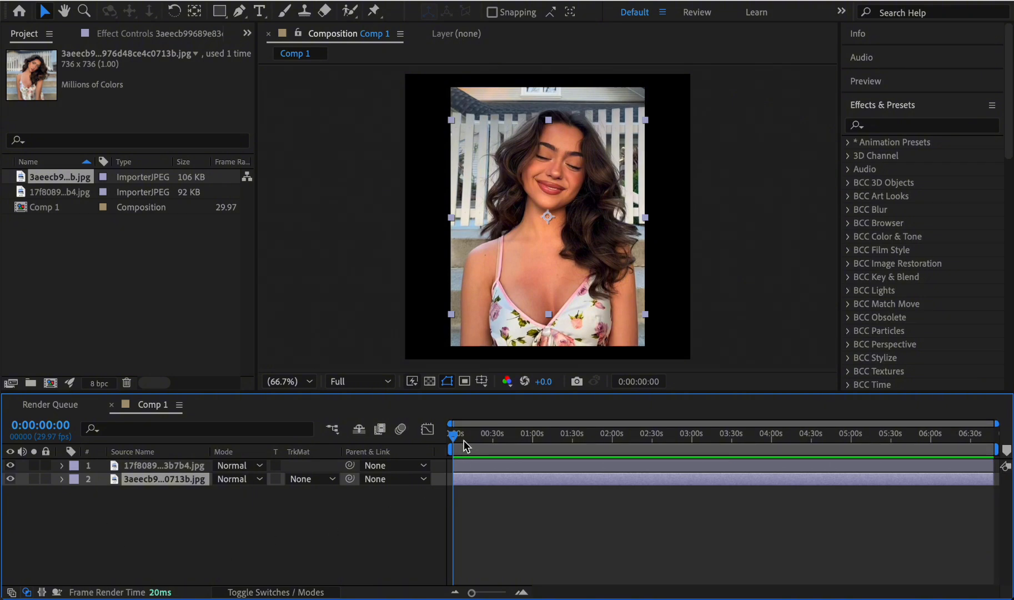
left_click_drag(466, 436, 408, 442)
left_click_drag(513, 468, 667, 464)
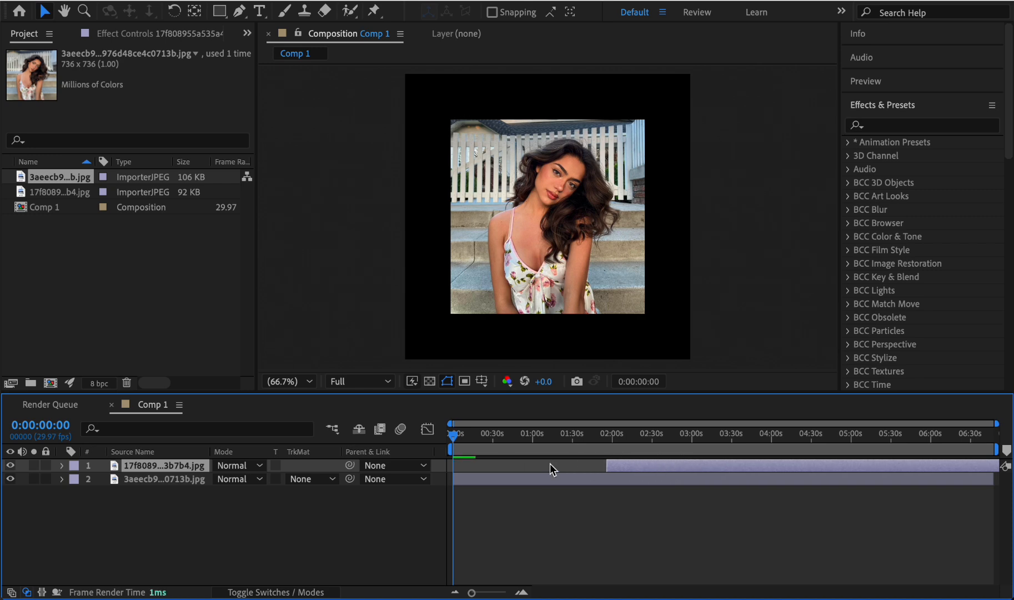
- Split the 3aeecb9 photo layer at 0:00:37:00 and delete the part after the cut
left_click_drag(508, 438, 425, 442)
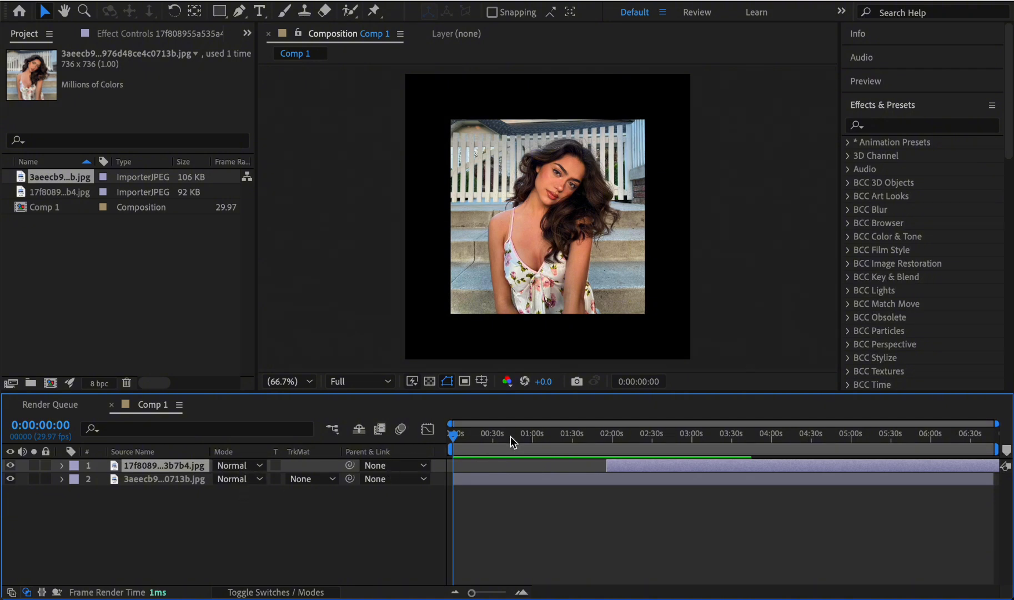
left_click_drag(498, 434, 560, 413)
left_click_drag(474, 408, 448, 430)
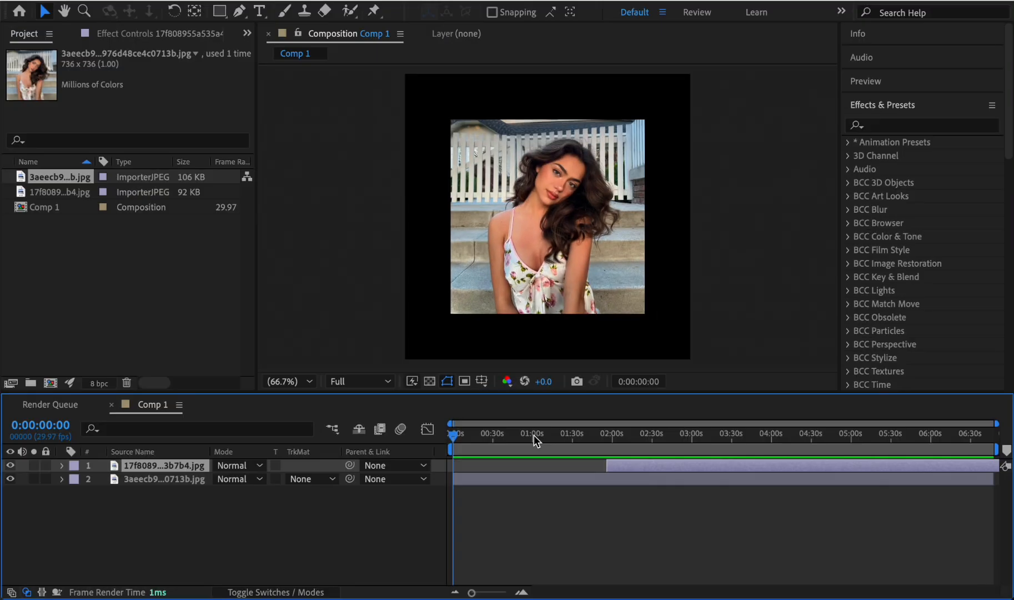
left_click_drag(536, 437, 618, 457)
left_click_drag(468, 431, 501, 433)
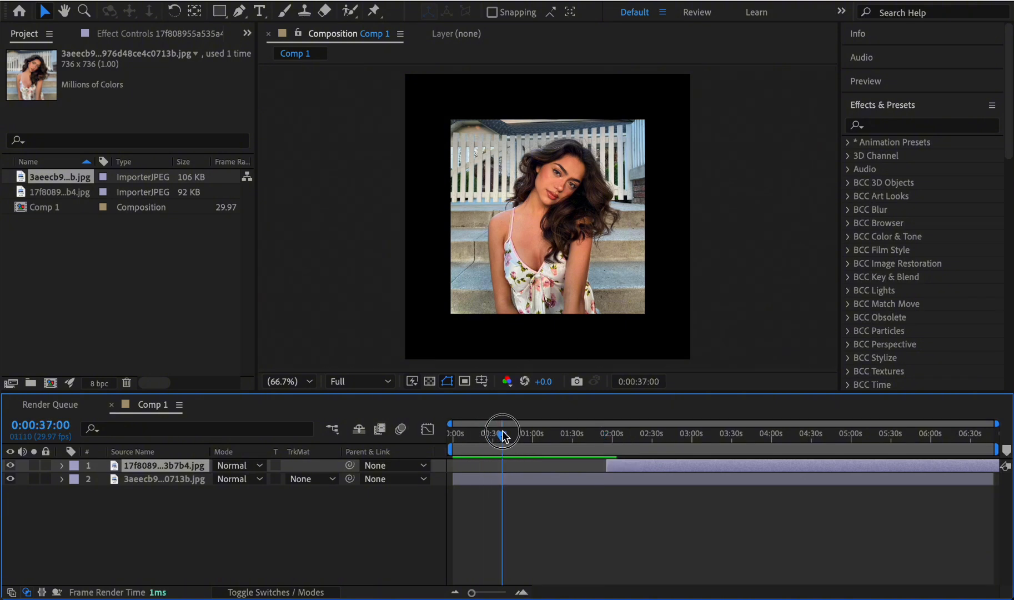
left_click(493, 478)
key("shift+super+d")
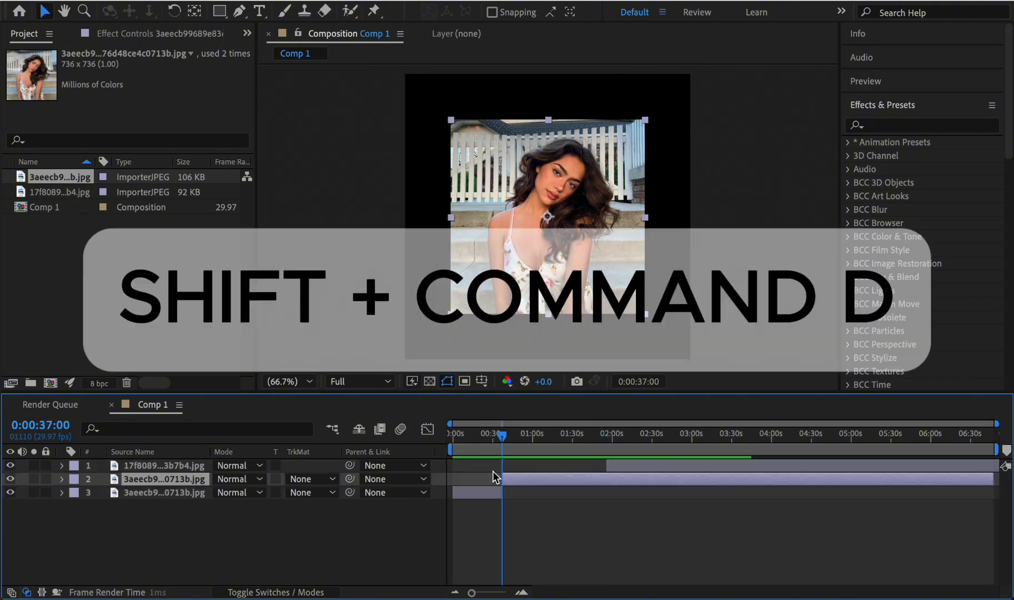
key("Delete")
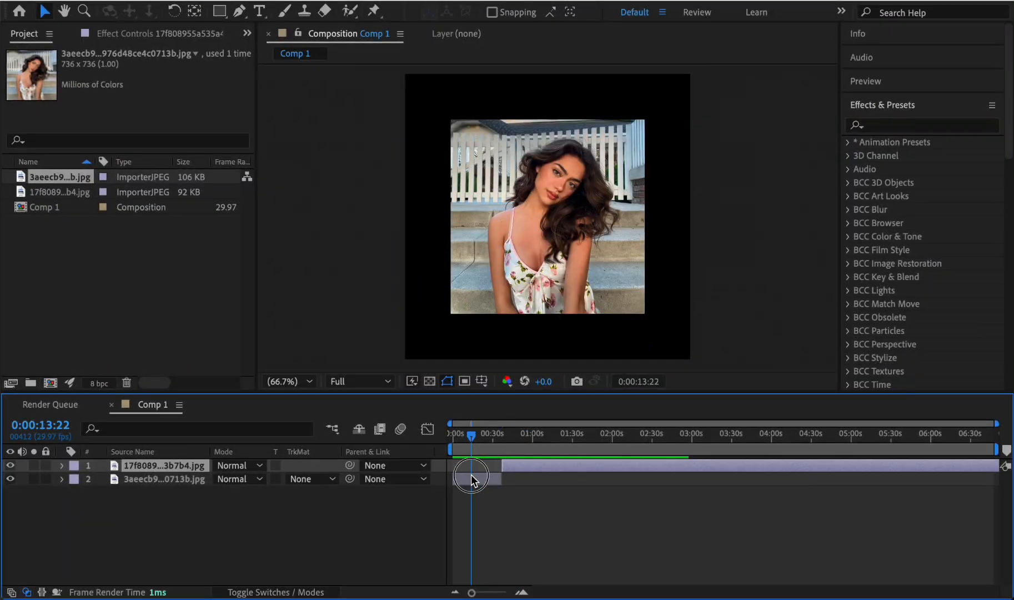
- Place the 17f8089 layer directly after the 3aeecb9 layer's end at 0:37 and shorten it to end at about 01:10
left_click_drag(470, 477, 550, 481)
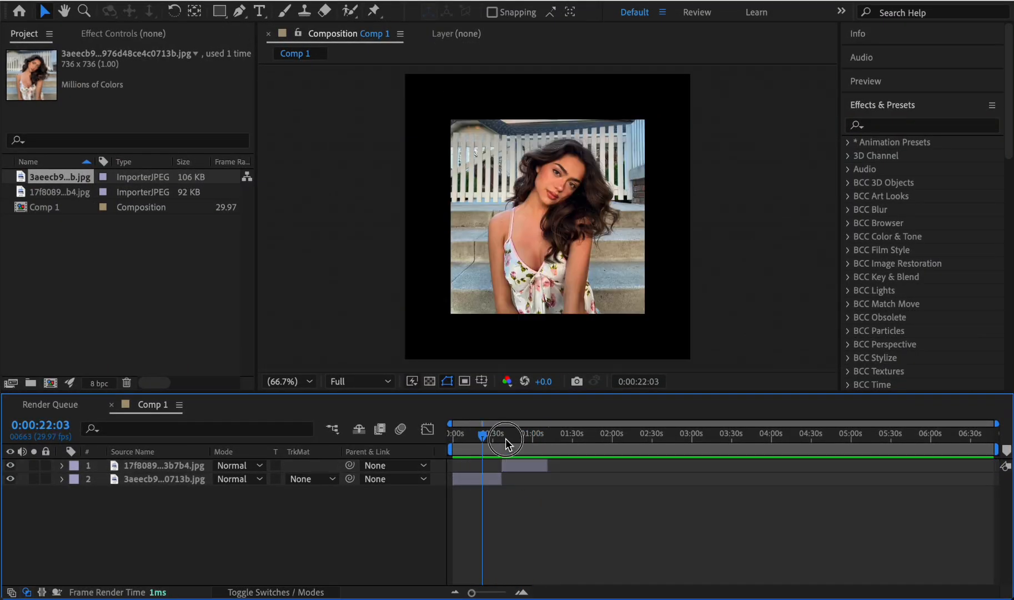
left_click_drag(505, 439, 454, 443)
- Scale the 3aeecb9 photo layer to 150% so it fills the frame
left_click(488, 480)
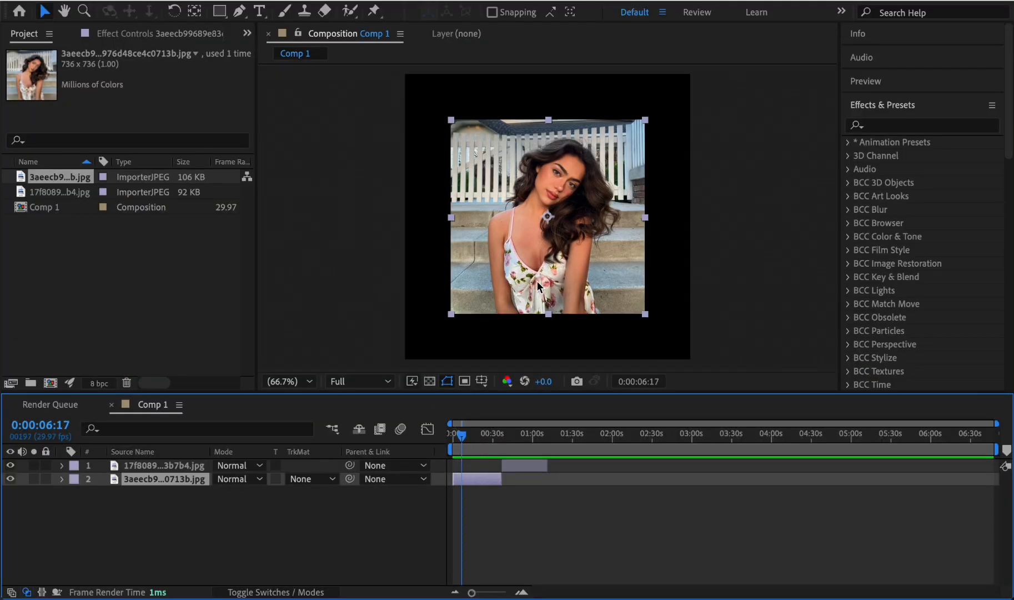
left_click(650, 328)
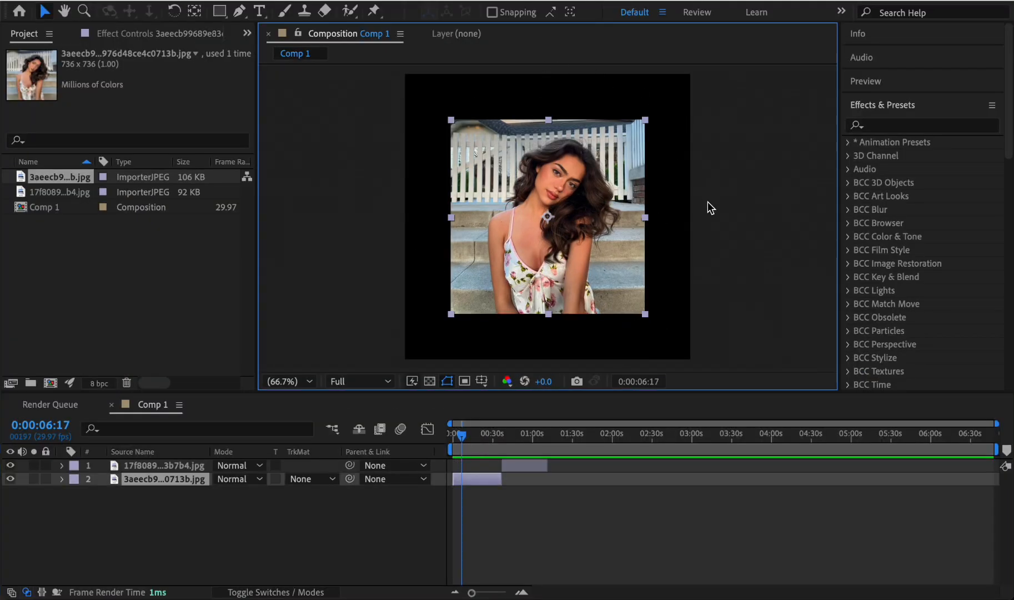
left_click(479, 478)
key("s")
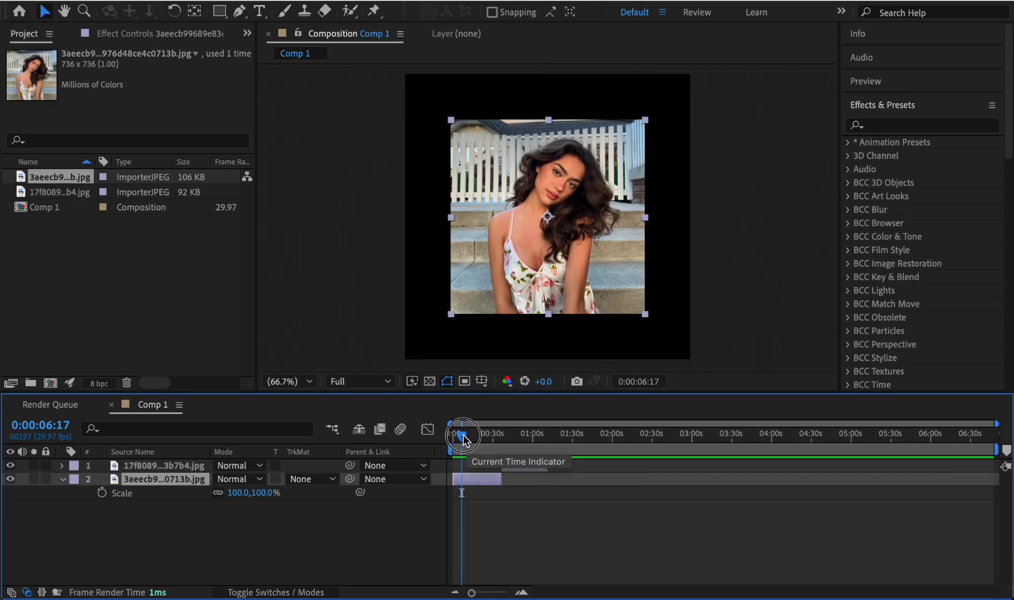
left_click_drag(462, 433, 451, 438)
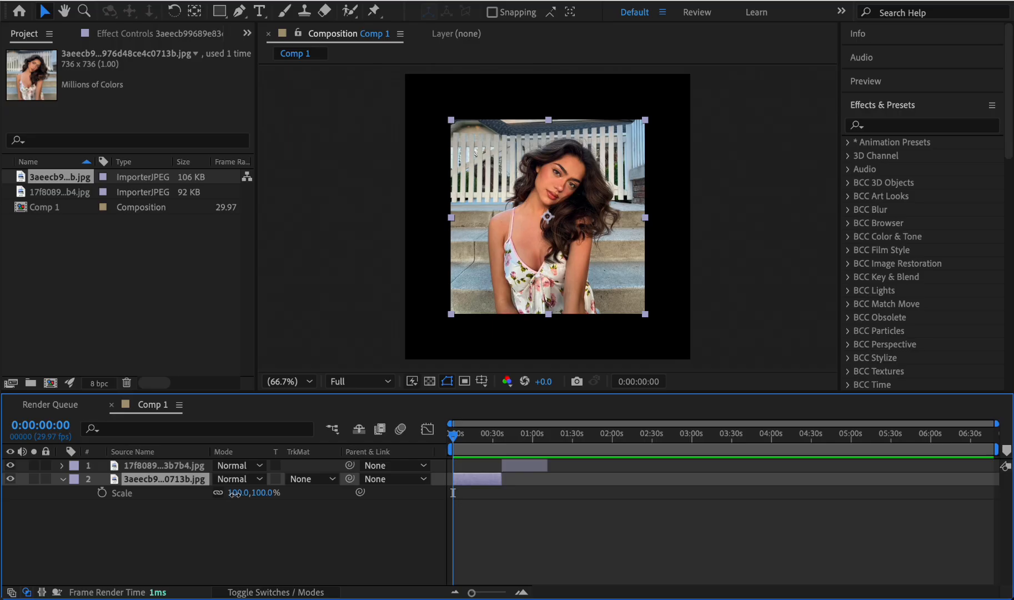
left_click_drag(526, 385, 527, 386)
left_click_drag(236, 492, 273, 495)
left_click(765, 316)
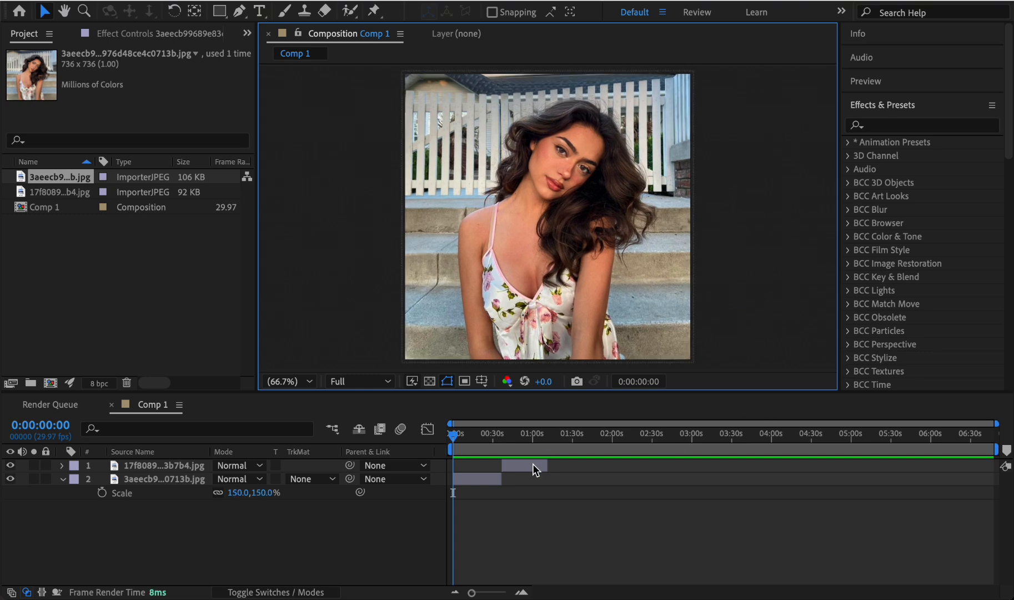
- Scale the 17f8089 photo layer to 153% and nudge it slightly downward in the frame
left_click(513, 435)
left_click(514, 465)
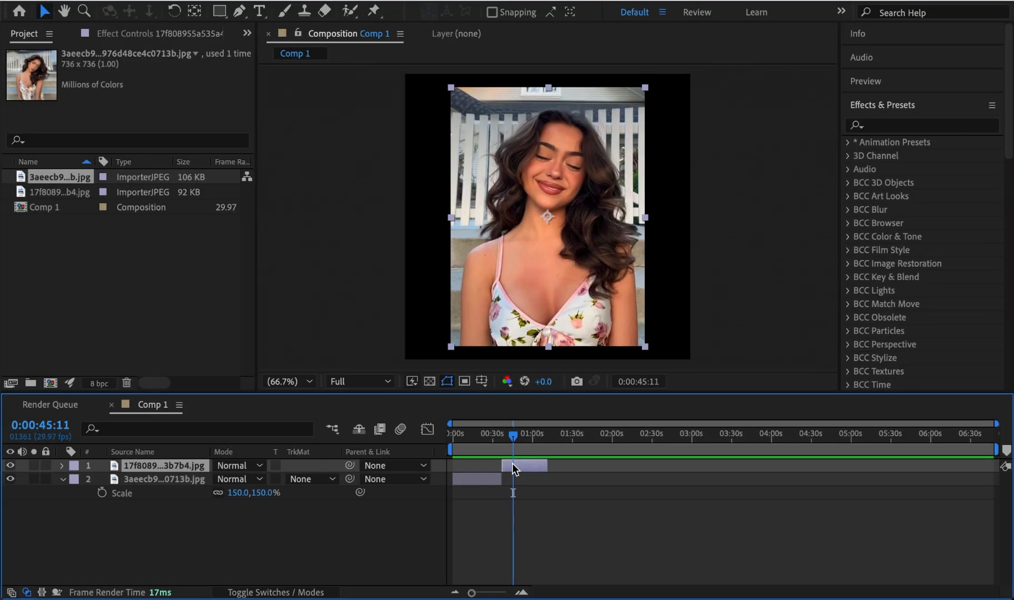
key("s")
left_click_drag(278, 481, 278, 481)
left_click(738, 342)
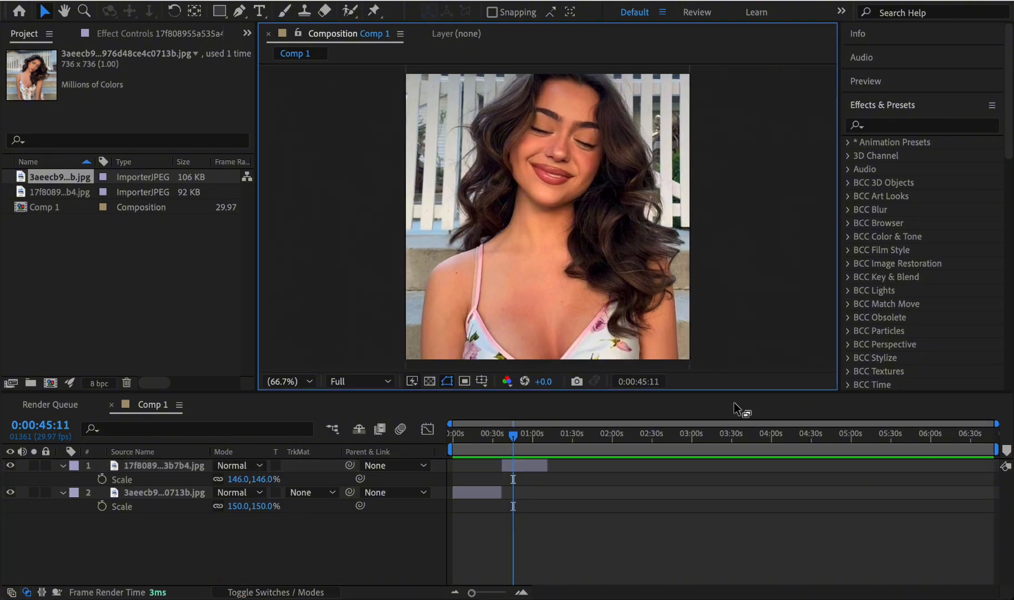
left_click_drag(665, 241, 662, 260)
left_click_drag(662, 260, 661, 262)
left_click(720, 266)
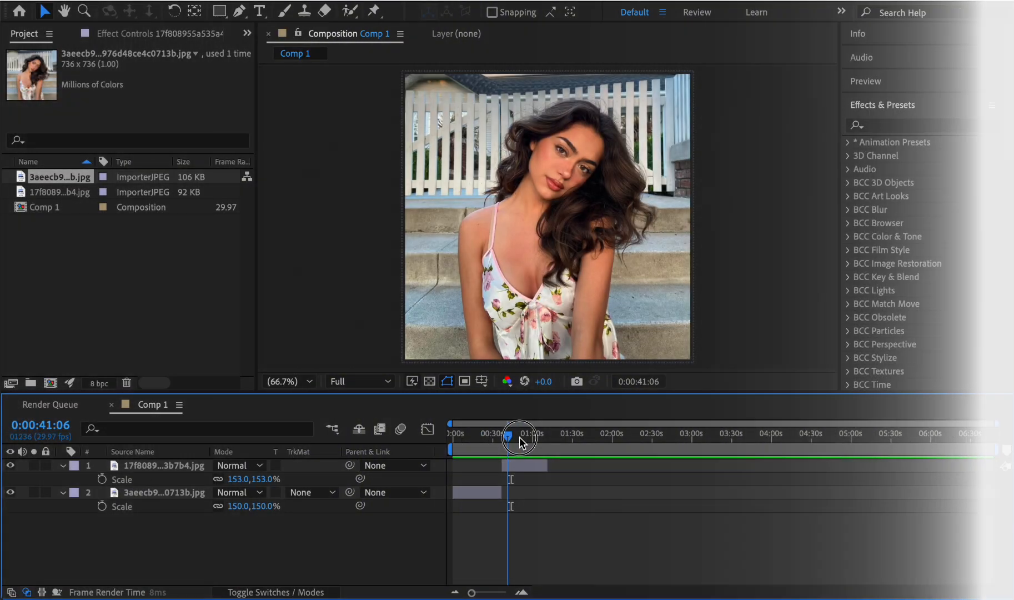
left_click_drag(494, 434, 512, 434)
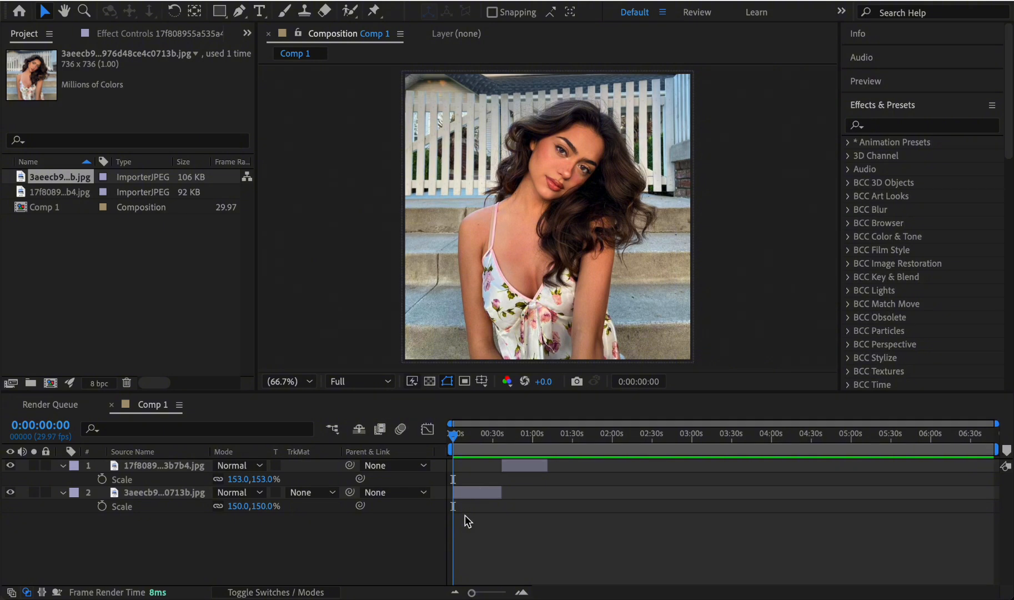
- Pre-compose the 3aeecb9 photo layer, moving all attributes into the new composition and adjusting its duration to the layer's time span
left_click(469, 496)
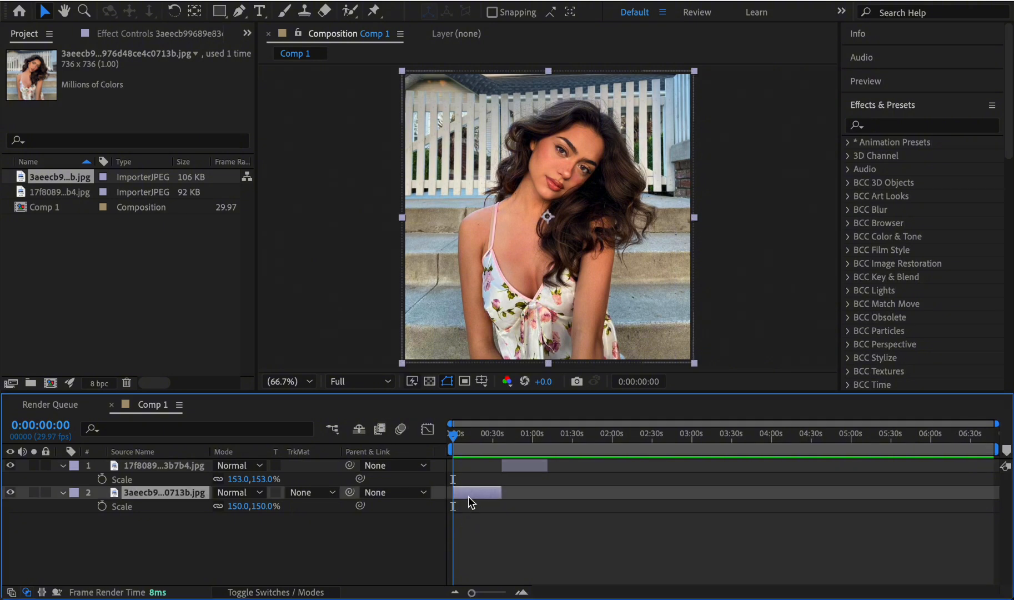
right_click(468, 496)
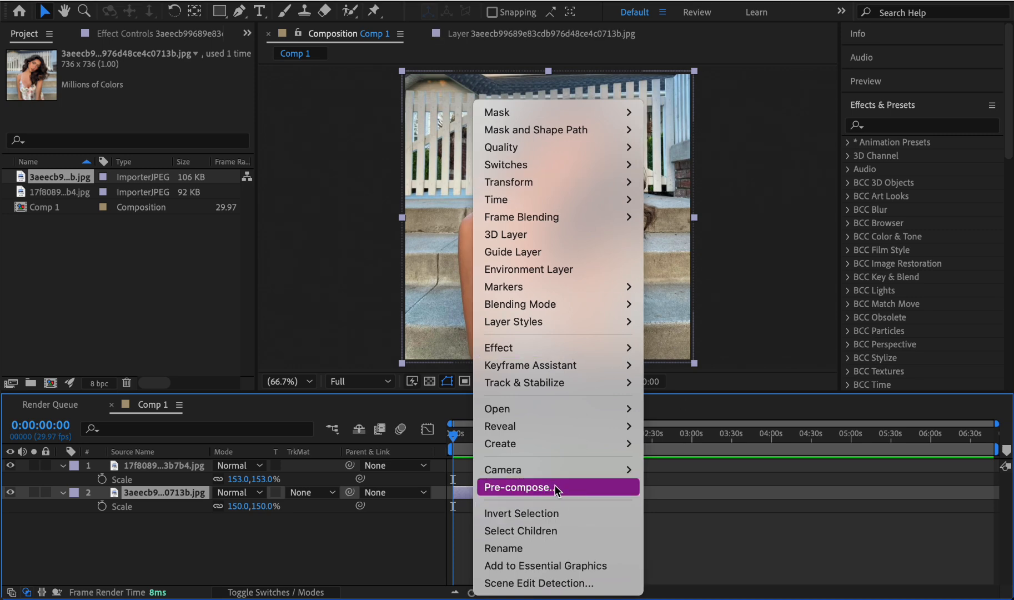
left_click(554, 484)
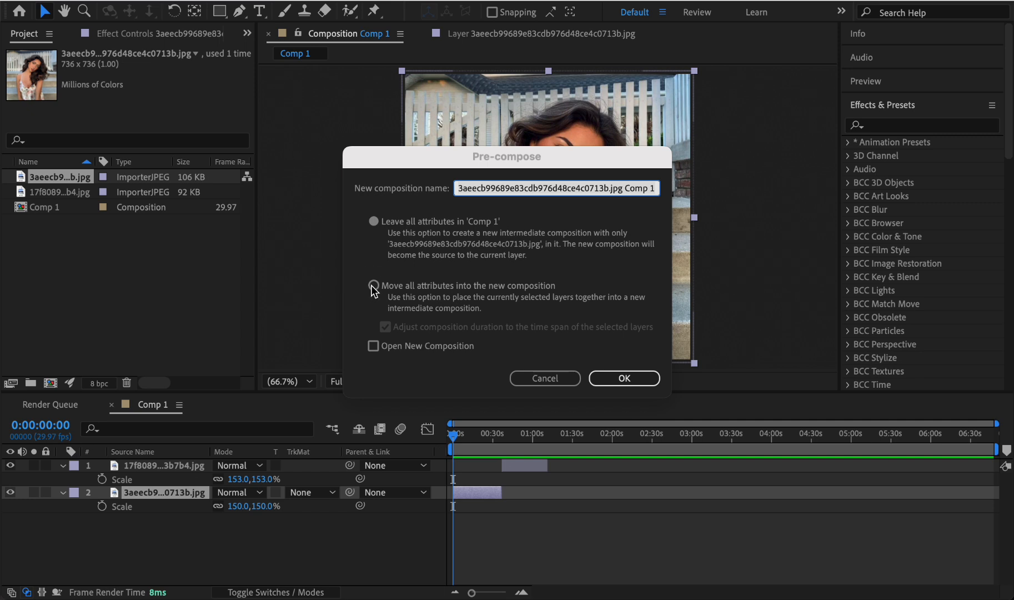
left_click(373, 286)
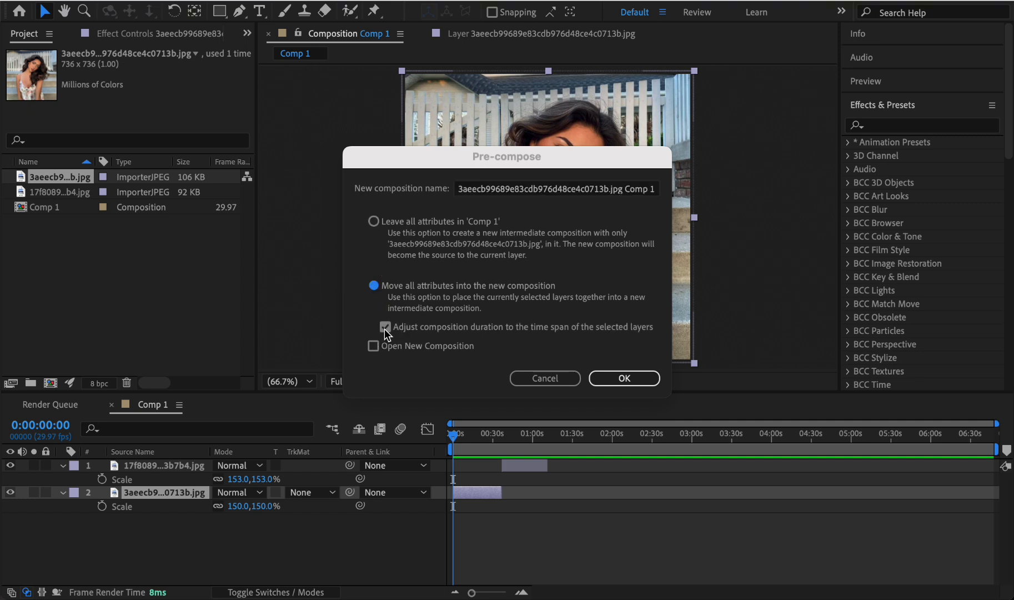
double_click(384, 329)
left_click(623, 379)
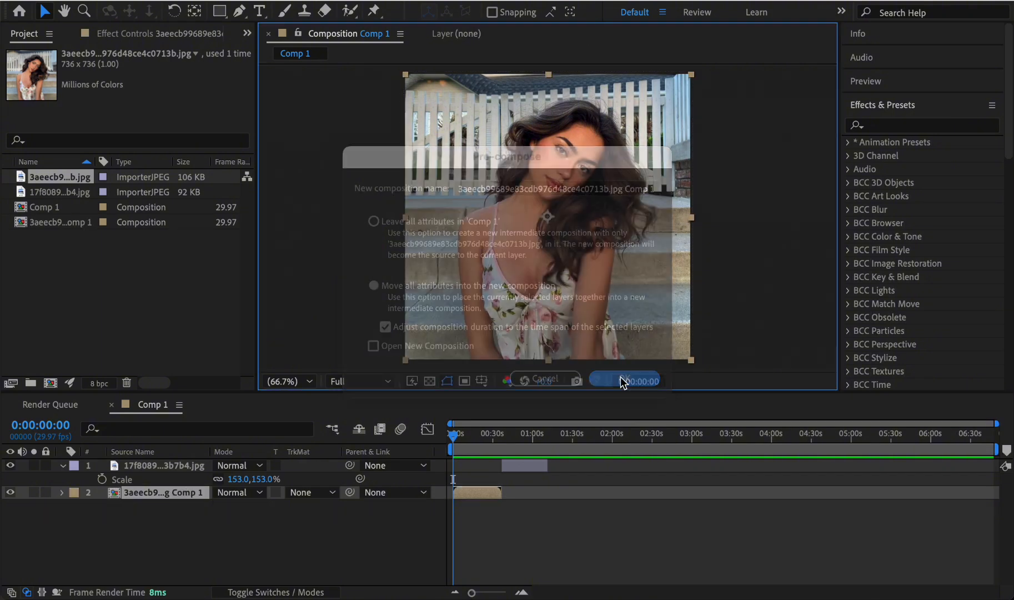
- Pre-compose the 17f8089 photo layer with its duration matched to the layer's span, and return to the start of Comp 1
left_click(622, 381)
left_click(520, 318)
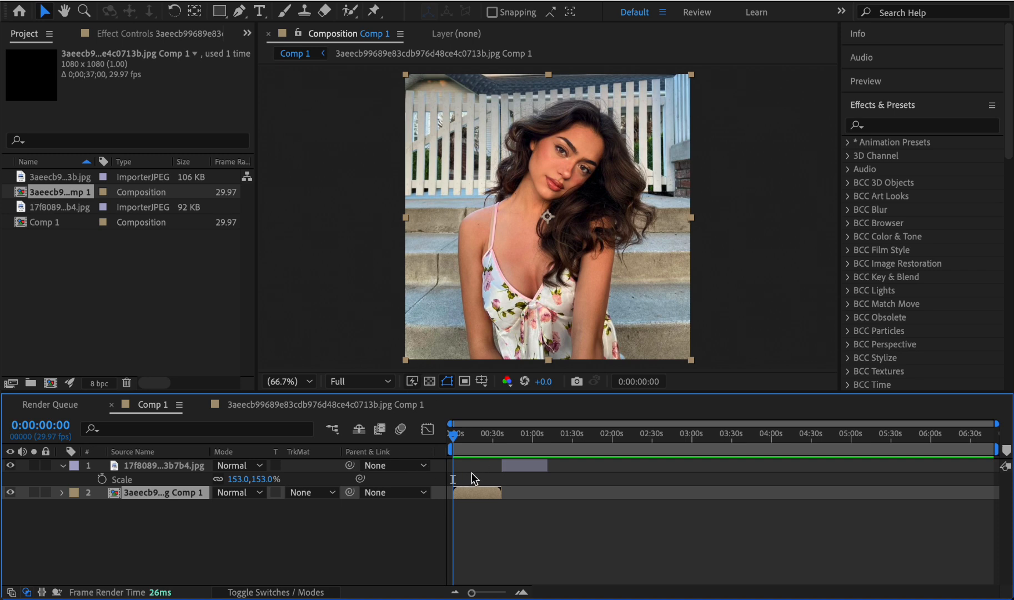
left_click(512, 435)
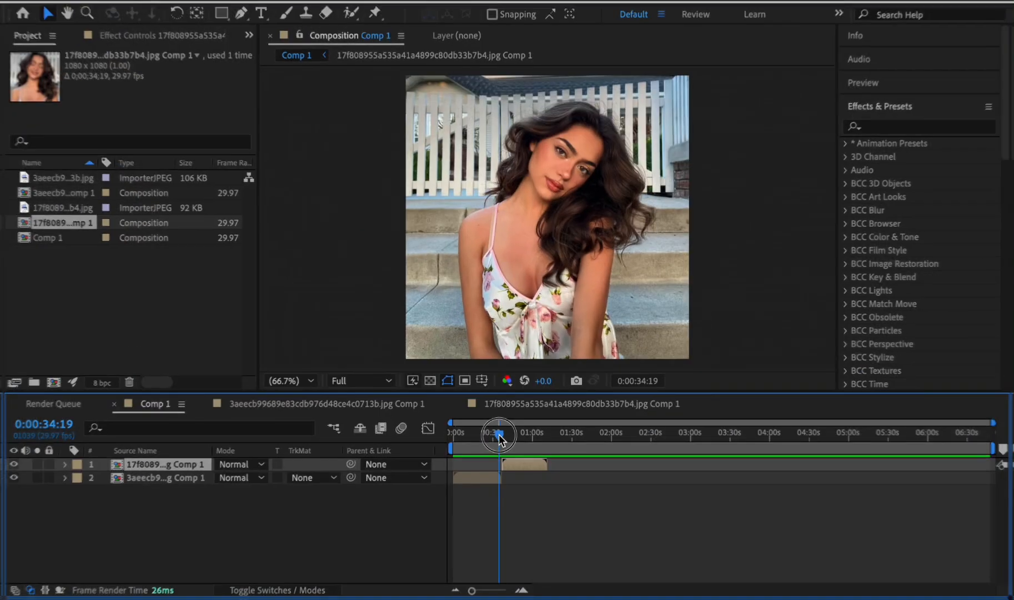
left_click_drag(478, 454, 493, 447)
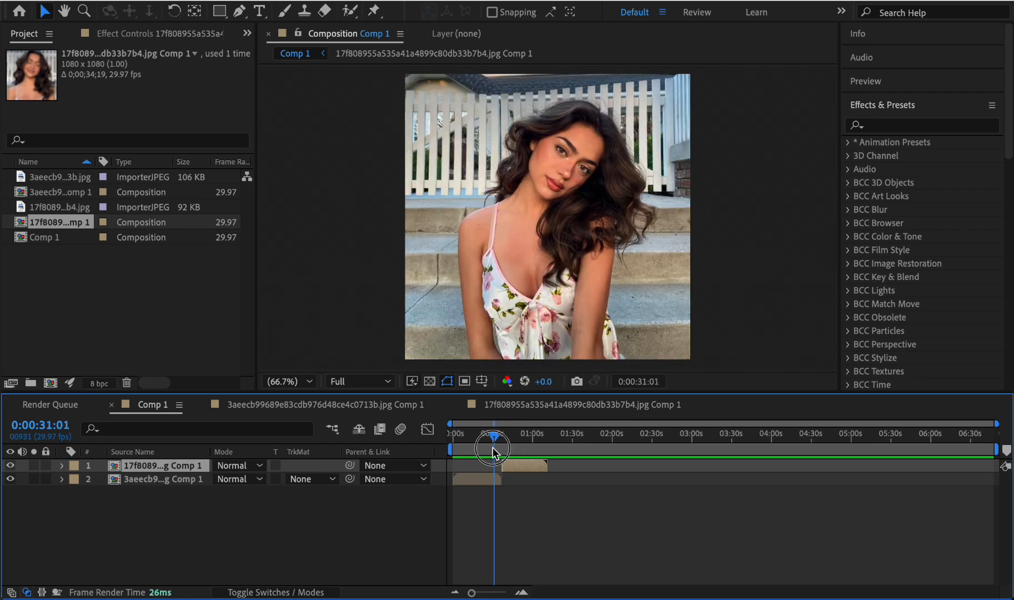
key("Home")
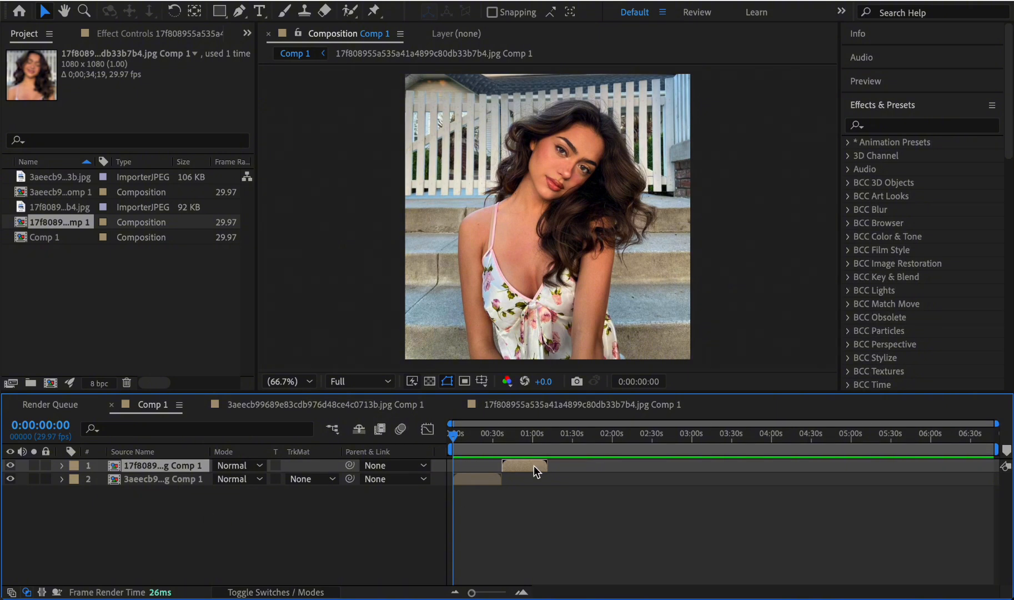
- Add a 0° Rotation keyframe to the 3aeecb9 pre-comp layer at 0:00:00:00
left_click(483, 478)
key("r")
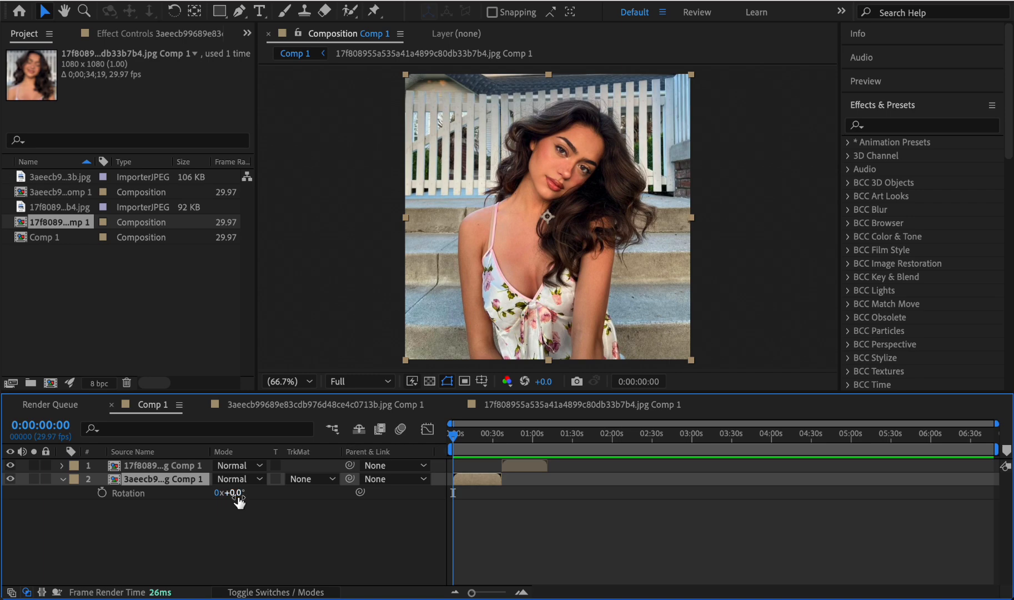
mouse_move(238, 499)
left_mouse_down()
mouse_move(284, 496)
mouse_move(181, 493)
mouse_move(312, 493)
mouse_move(210, 491)
mouse_move(237, 493)
left_mouse_up()
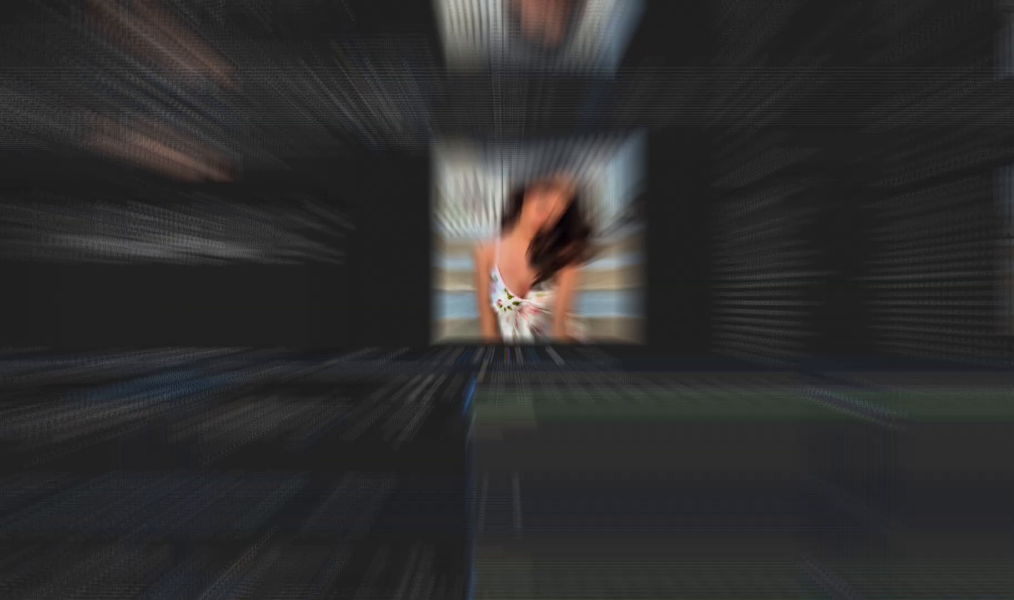
left_click(176, 497)
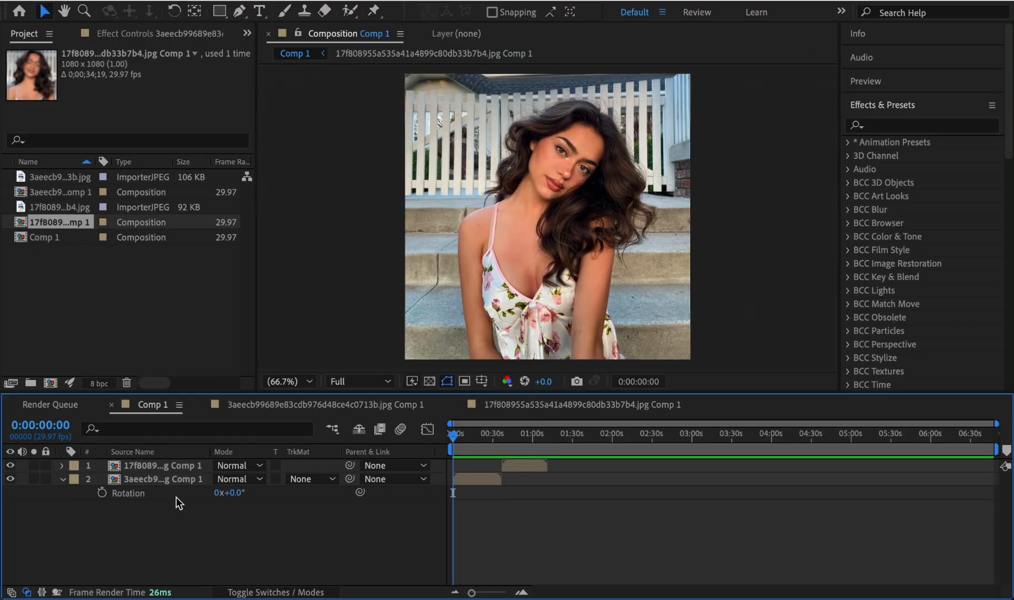
left_click(100, 496)
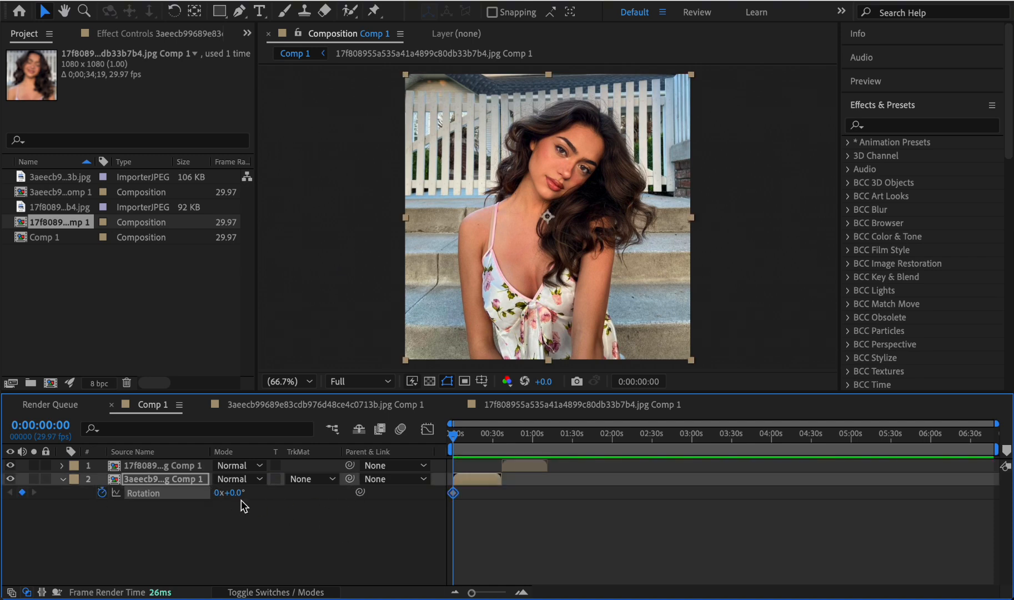
- Set the 3aeecb9 pre-comp layer's Rotation to 70° at 0:00:35:24 and preview the rotation from the start
left_click_drag(453, 433, 501, 440)
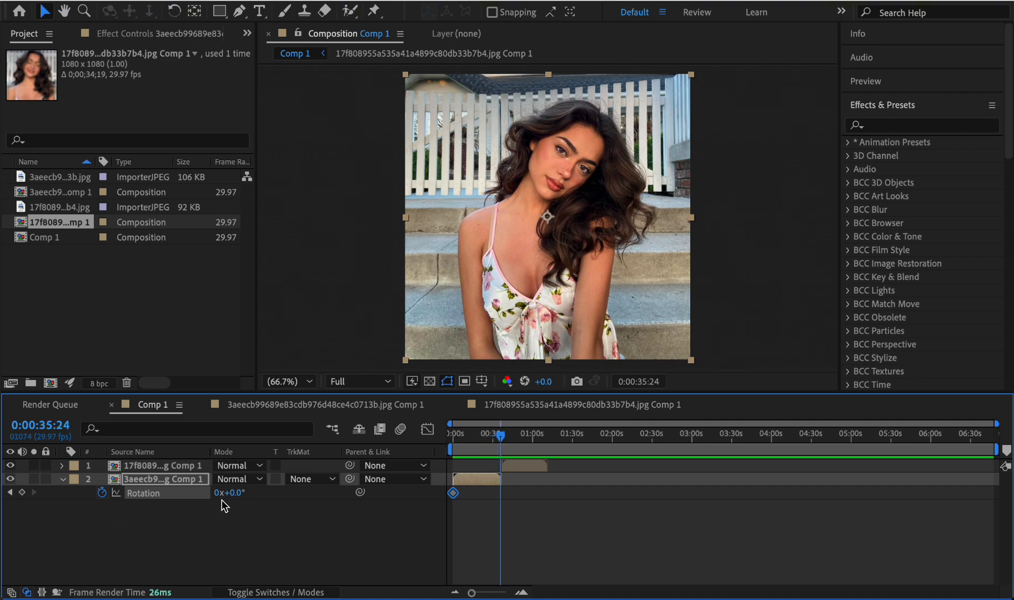
left_click_drag(240, 499, 297, 498)
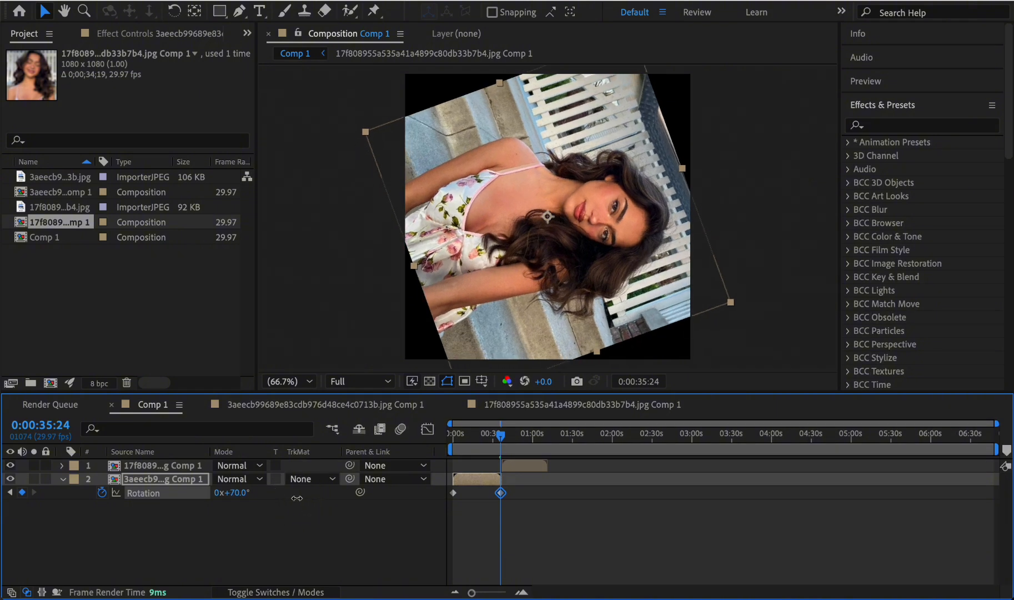
key("Home")
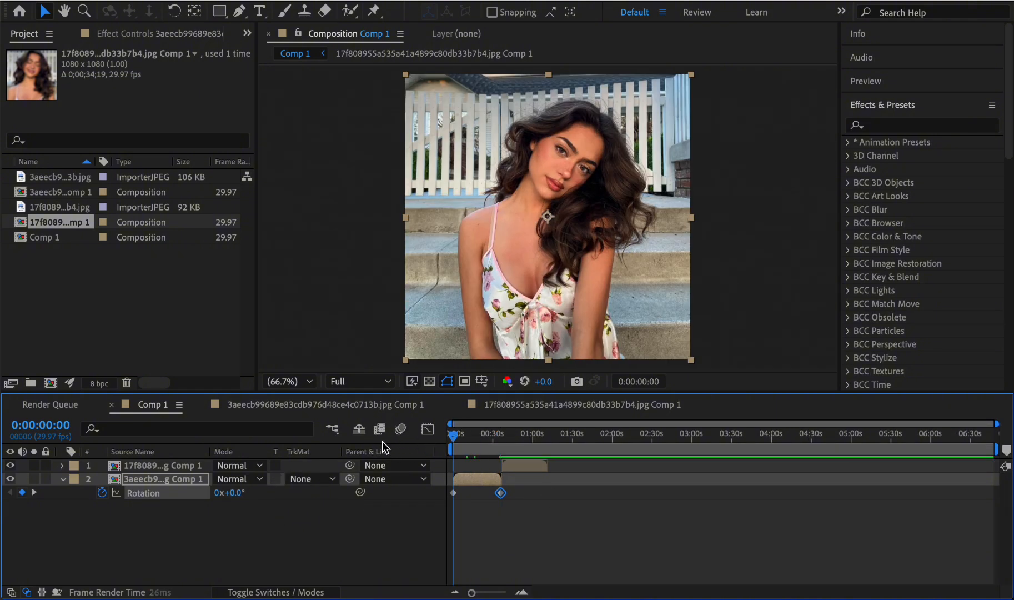
key("space")
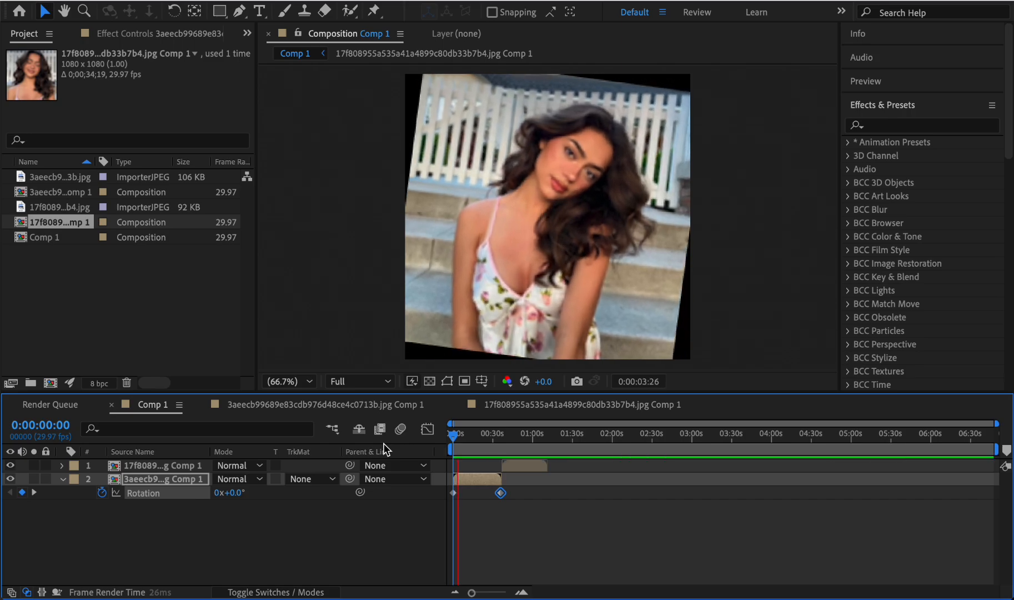
key("space")
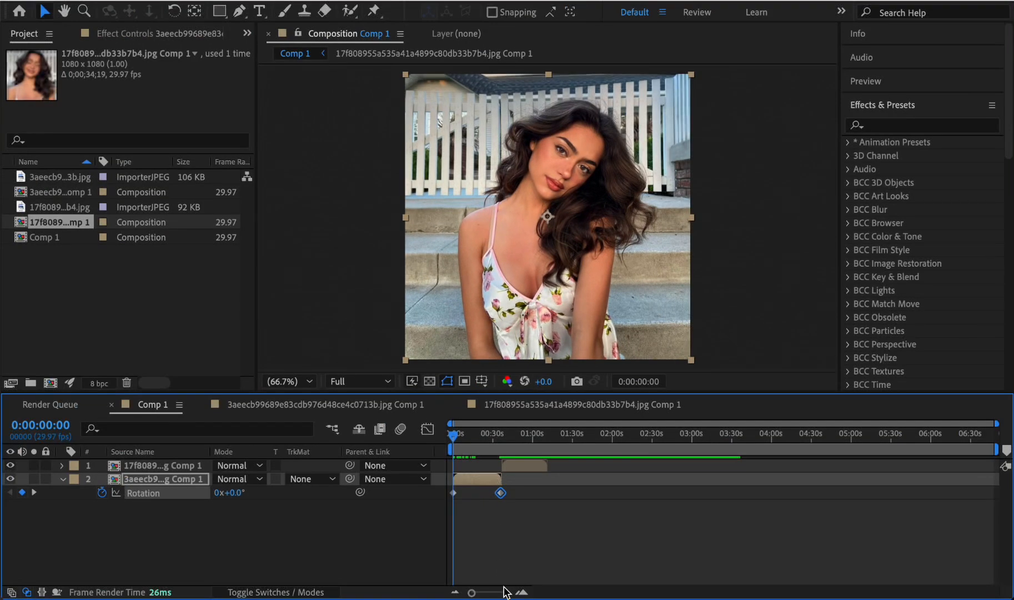
- Shorten the 3aeecb9 layer with its 70° keyframe at 0:00:01:23, and trim the following 17f8089 layer to end at about 0:00:03:17
left_click_drag(503, 485, 478, 493)
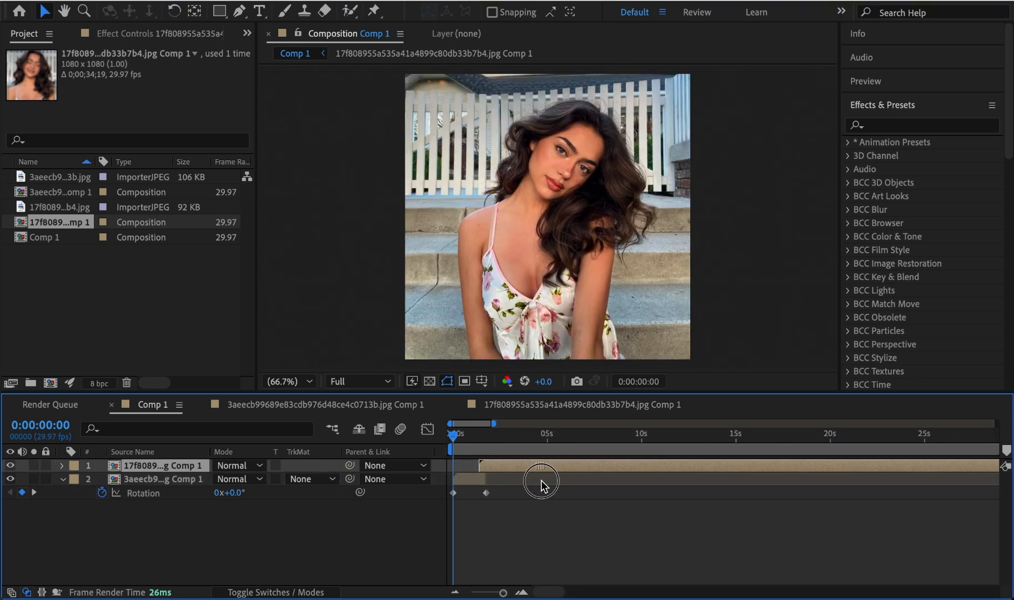
left_click_drag(541, 480, 547, 483)
left_click(524, 435)
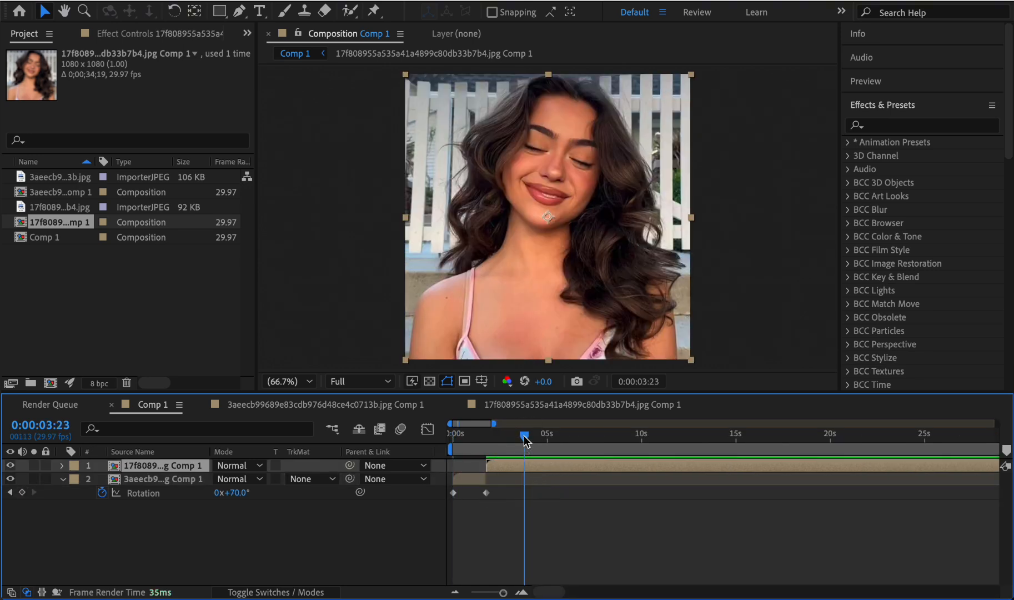
left_click_drag(524, 435, 520, 439)
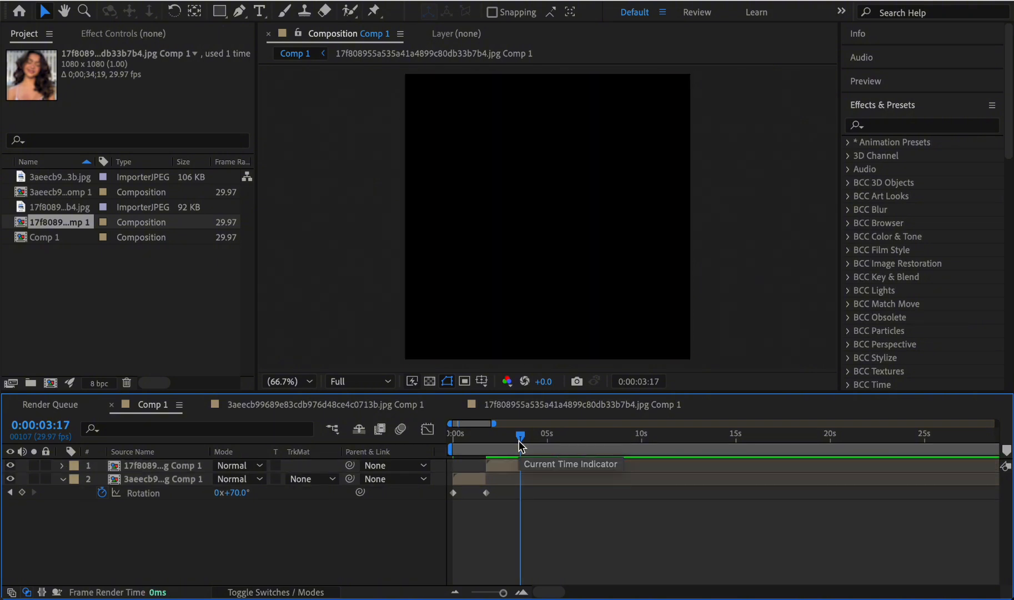
key("Home")
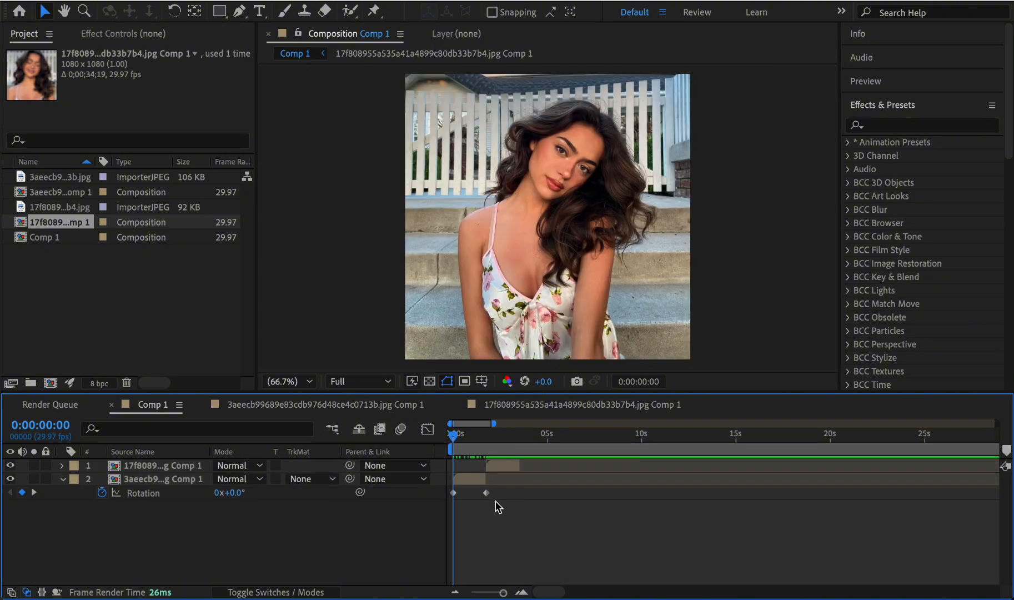
- Apply Easy Ease to both Rotation keyframes of the 3aeecb9 pre-comp layer
left_click_drag(480, 561, 455, 493)
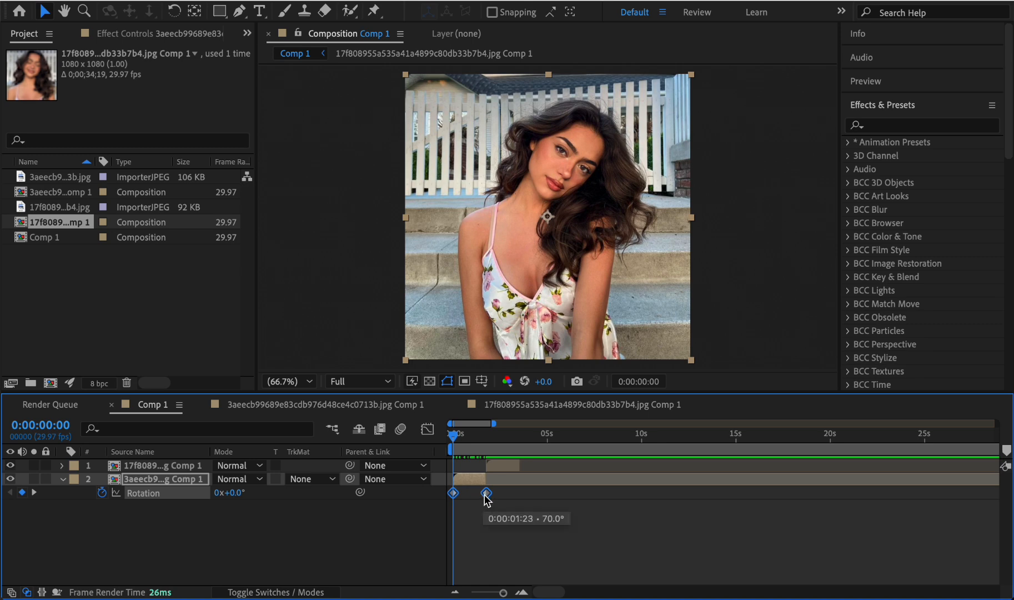
right_click(484, 494)
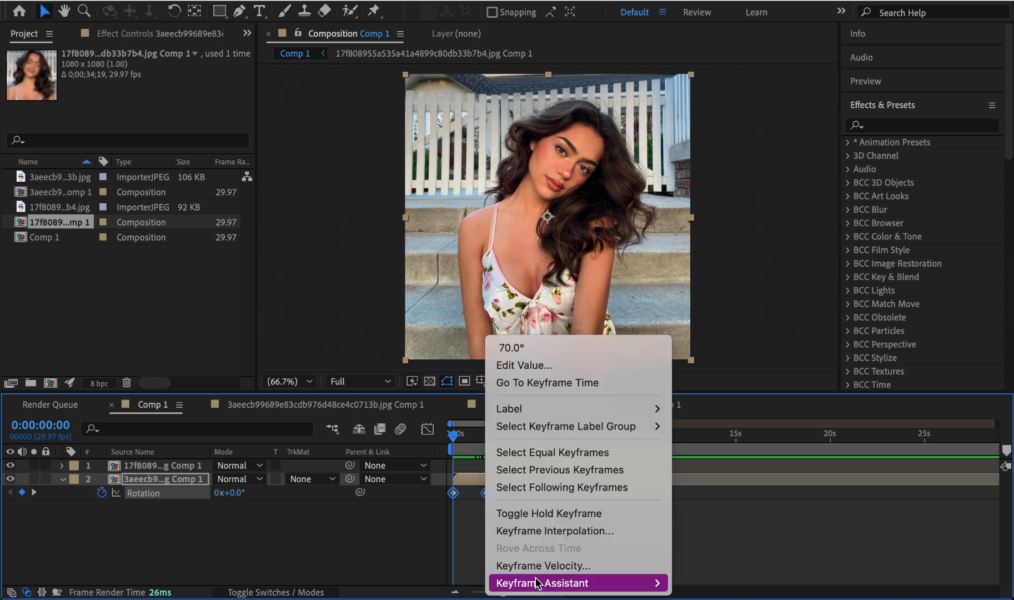
mouse_move(527, 587)
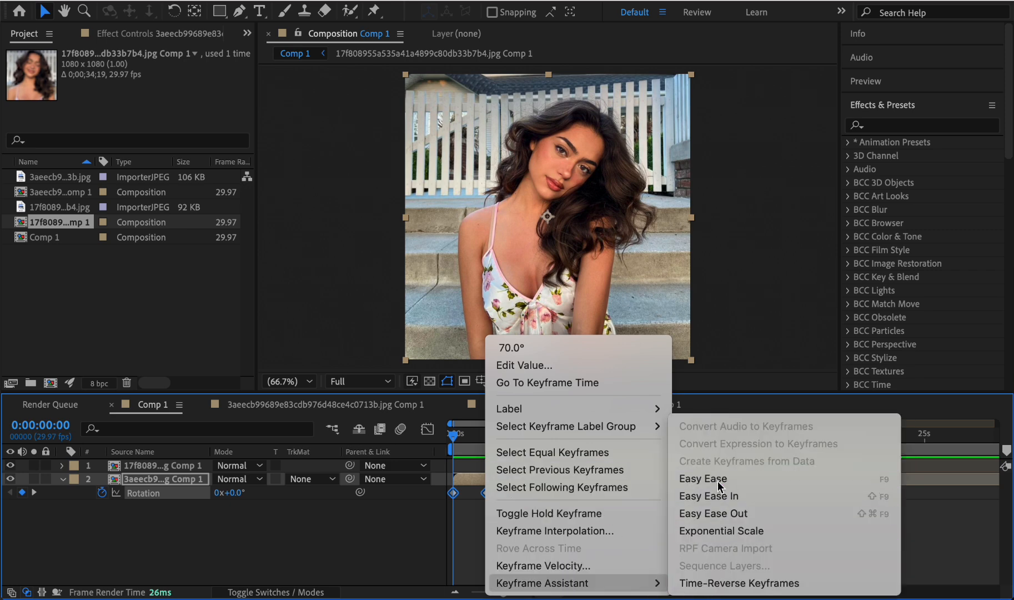
left_click(717, 479)
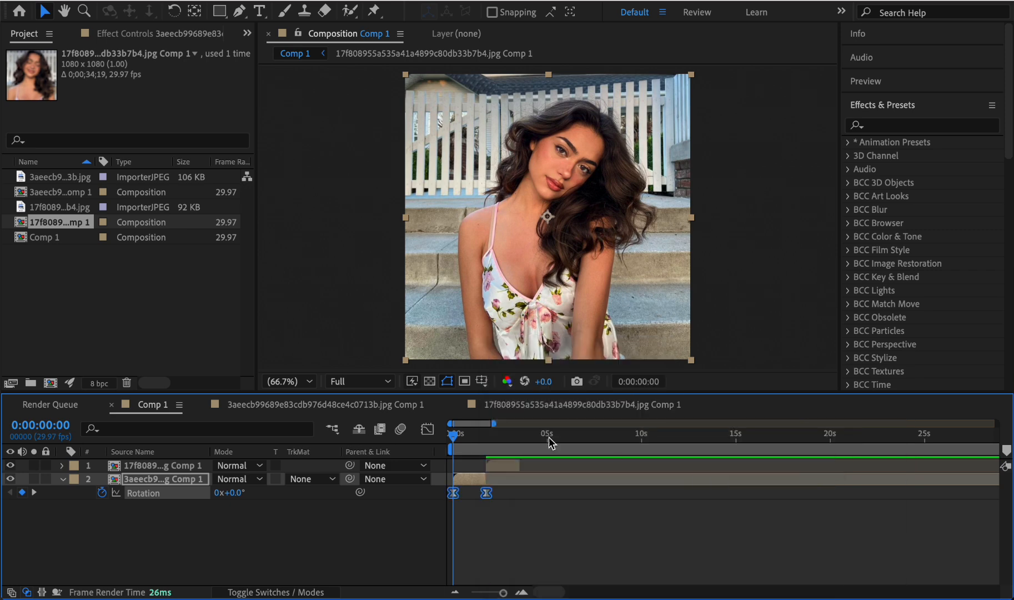
- Open the Rotation keyframes in the Graph Editor, look at the value graph, and return to editing the speed graph
left_click(428, 430)
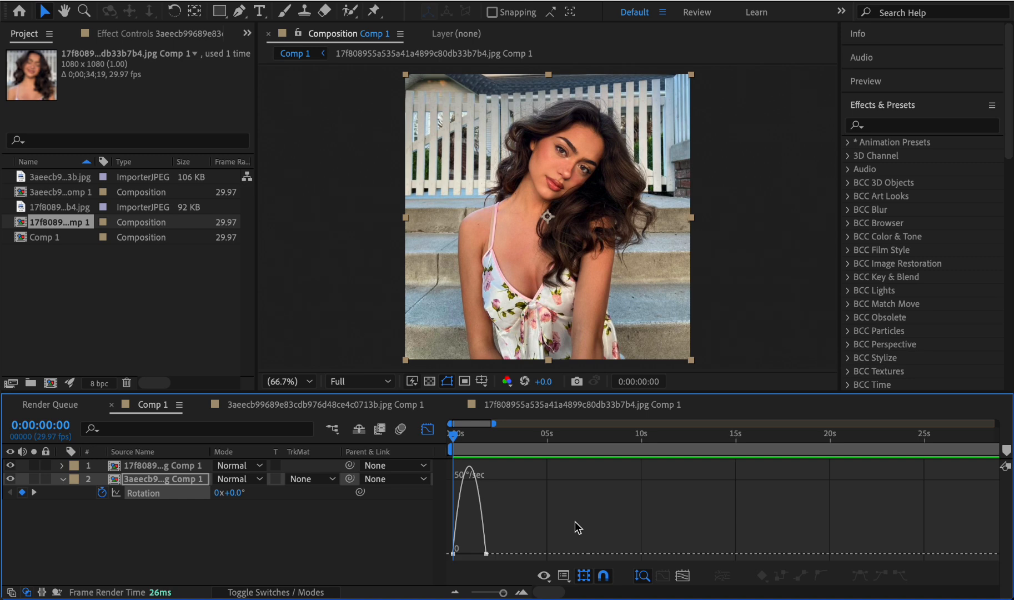
mouse_move(503, 592)
left_mouse_down()
mouse_move(494, 592)
mouse_move(504, 593)
left_mouse_up()
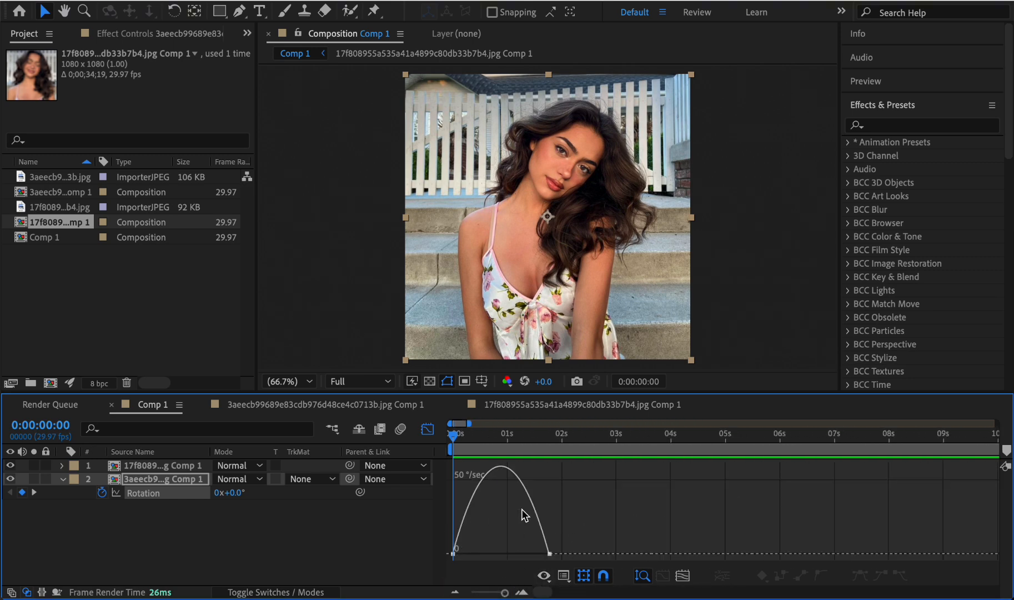
left_click(545, 552)
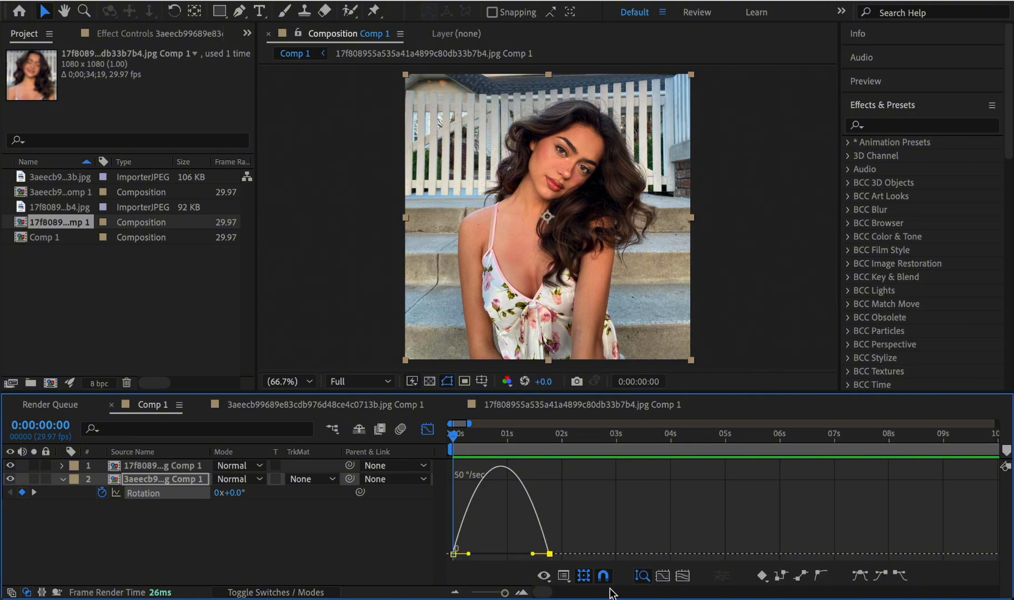
left_click(564, 575)
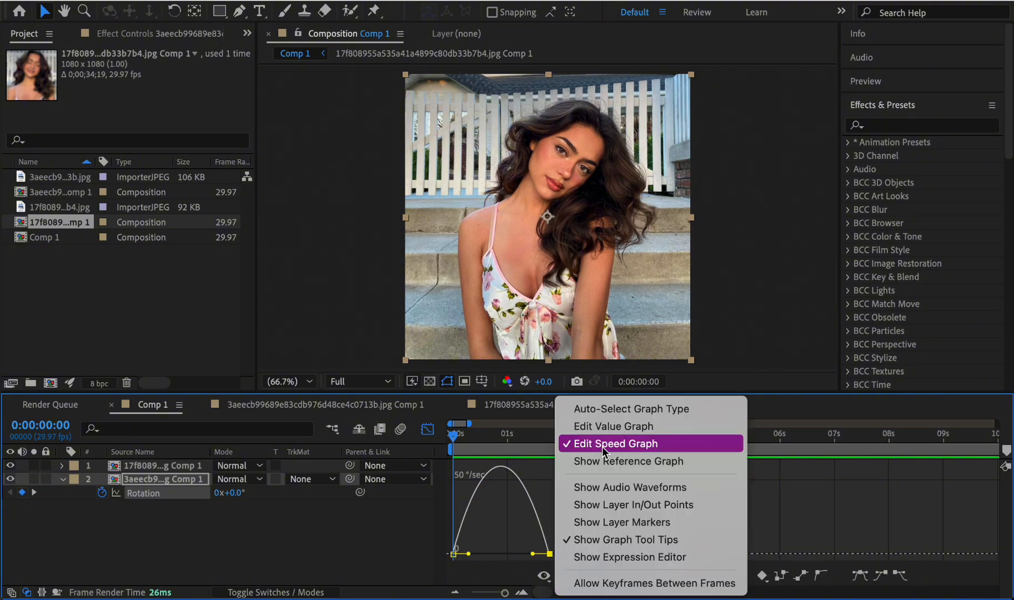
left_click(618, 428)
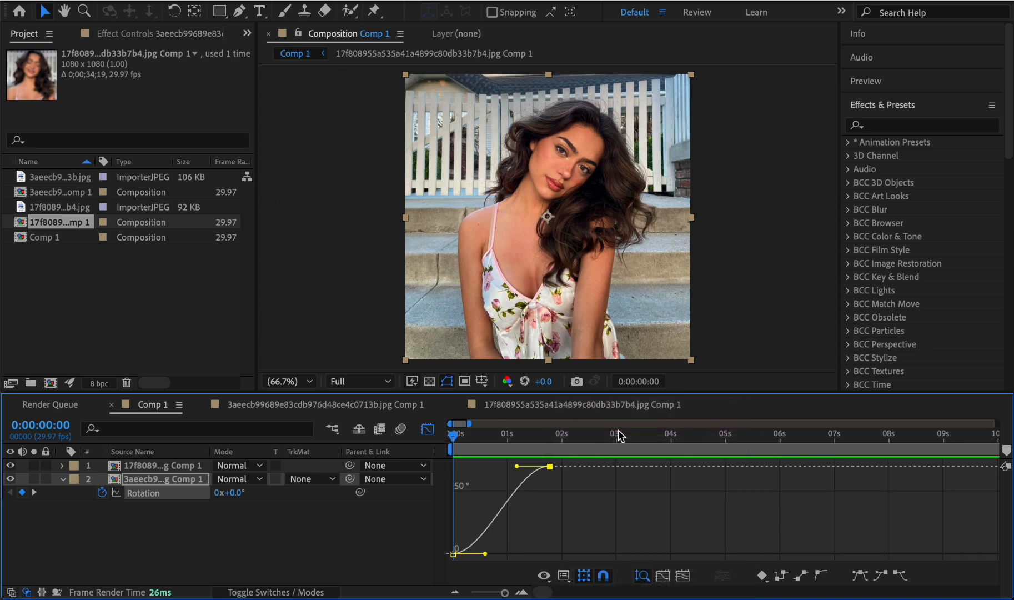
left_click(564, 576)
left_click(616, 442)
- Reshape the Rotation speed curve to peak sharply at the first keyframe and ease out slowly to the last, and preview it
left_click_drag(468, 554, 455, 555)
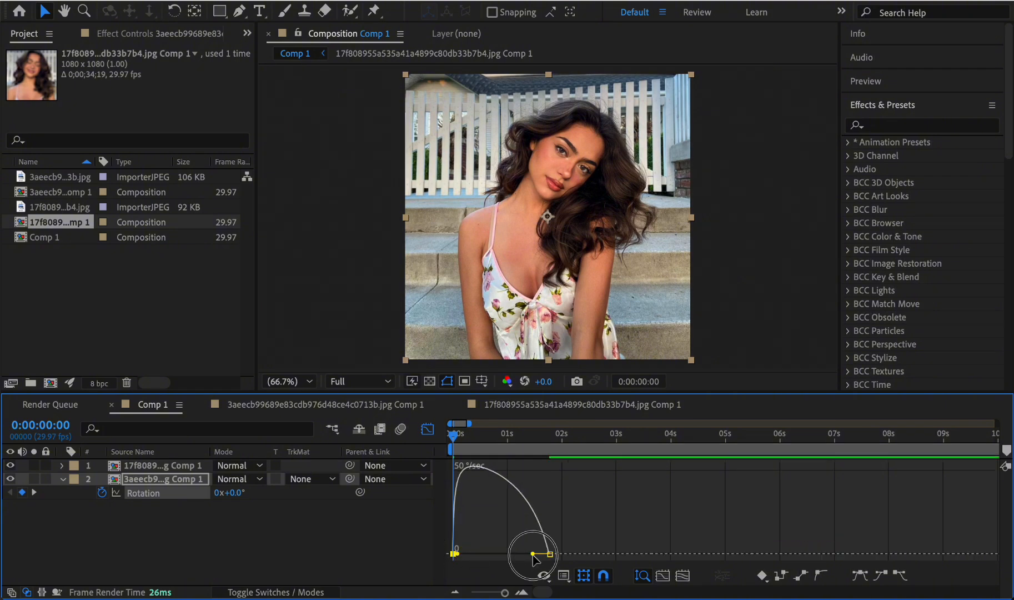
left_click_drag(532, 554, 503, 555)
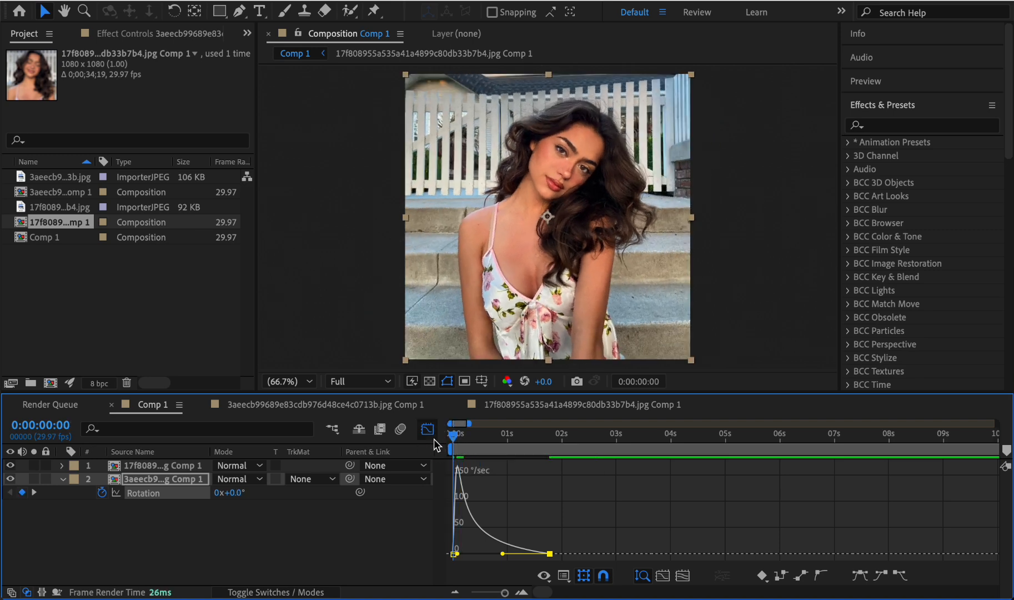
key("space")
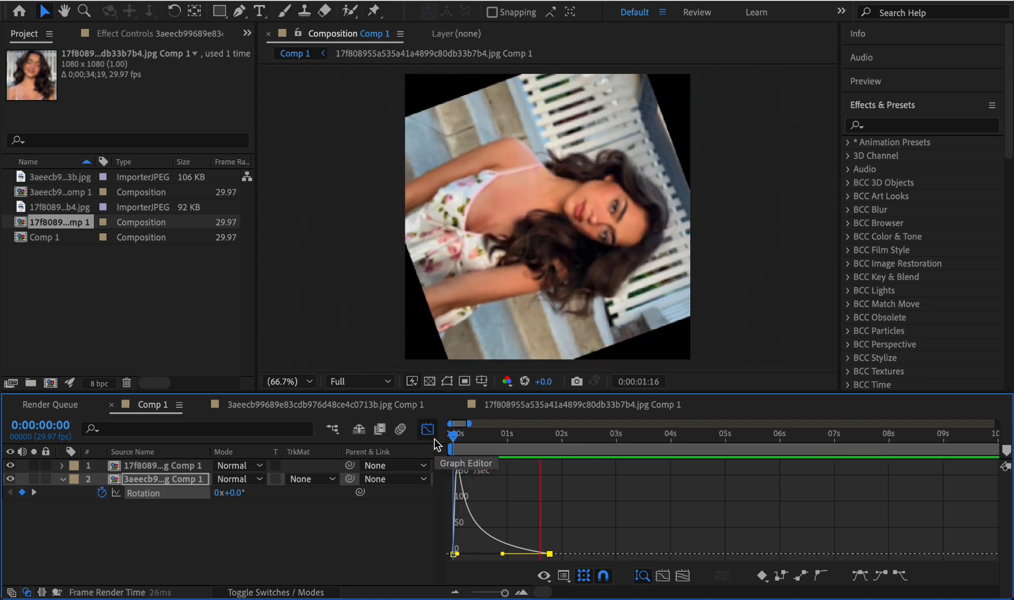
key("space")
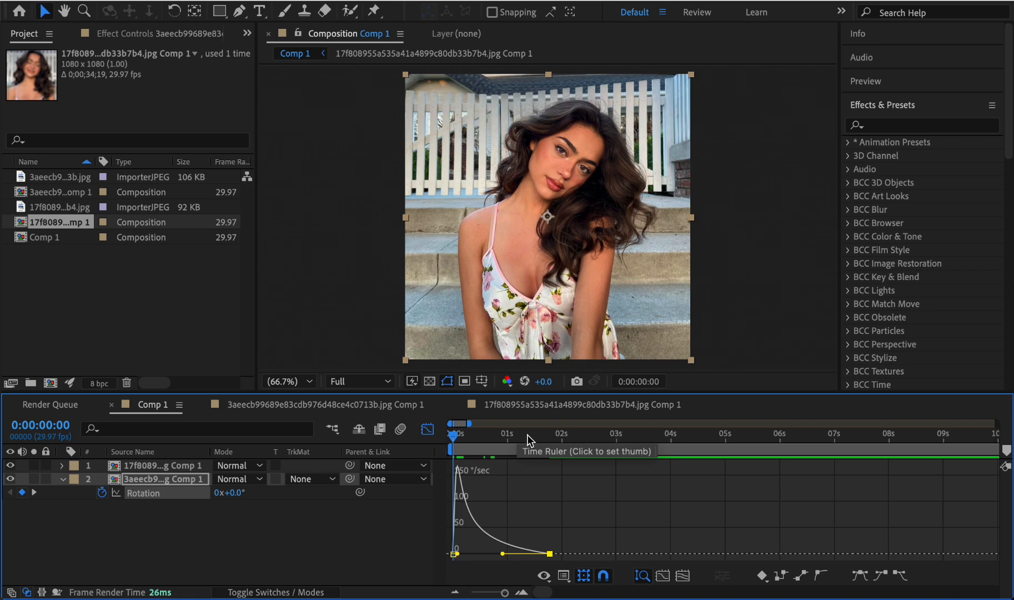
- Reshape the 3aeecb9 layer's Rotation speed curve to start slowly and peak sharply at the last keyframe, and preview it
left_click_drag(499, 554, 544, 553)
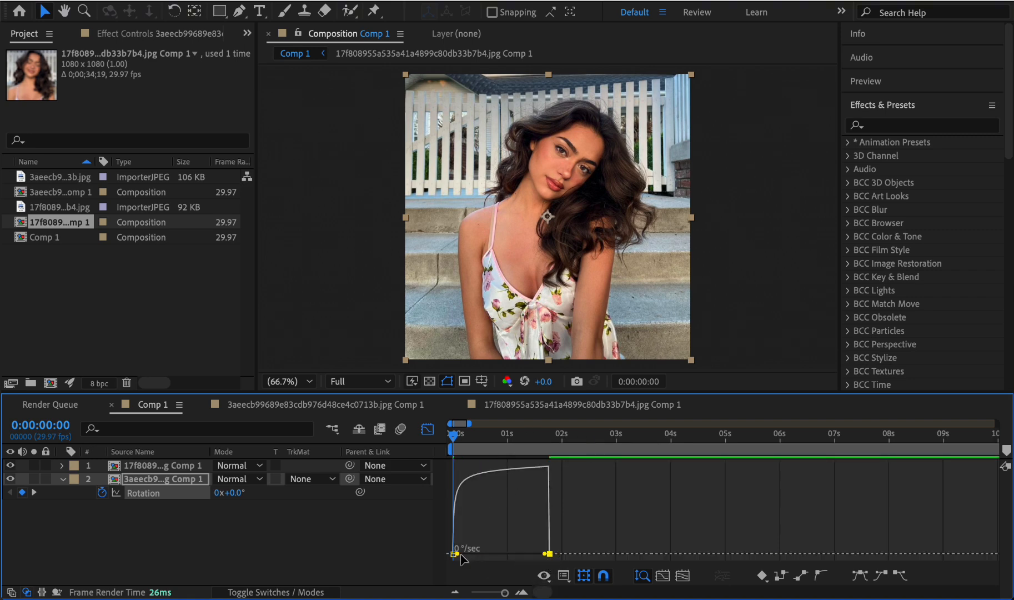
left_click_drag(460, 555, 501, 556)
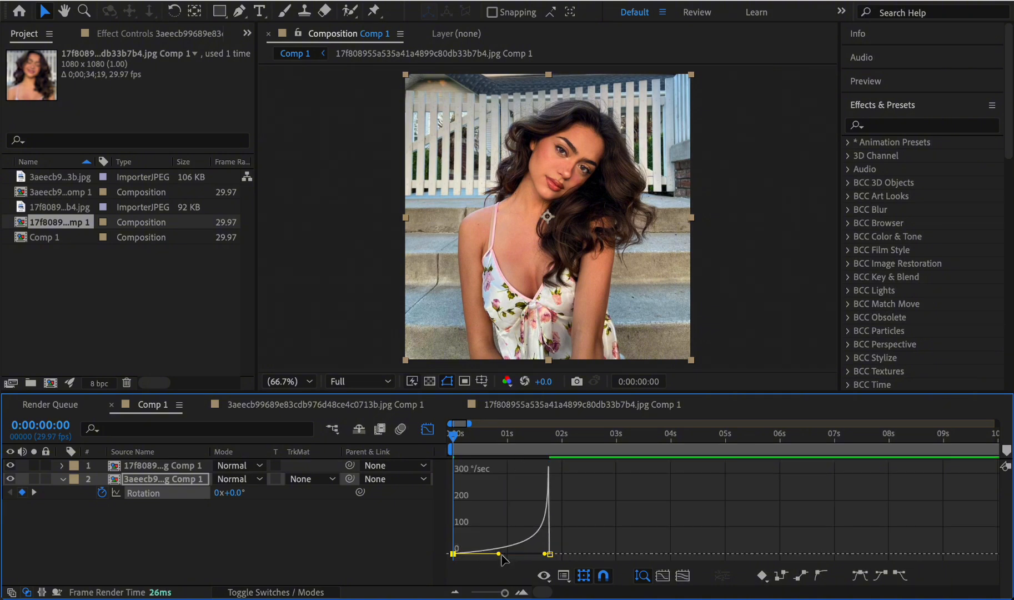
key("space")
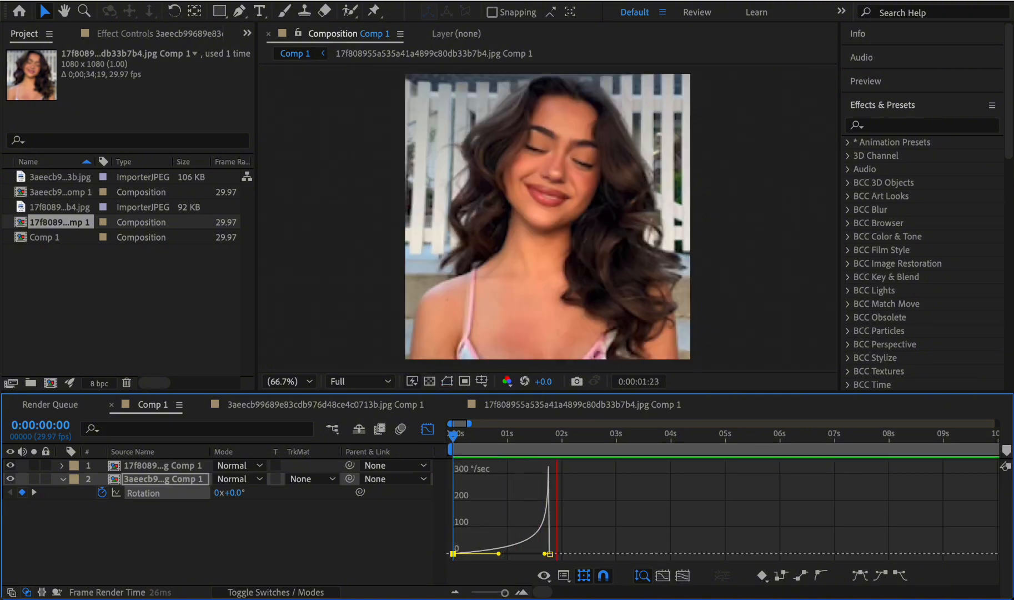
left_click_drag(513, 438, 451, 438)
key("space")
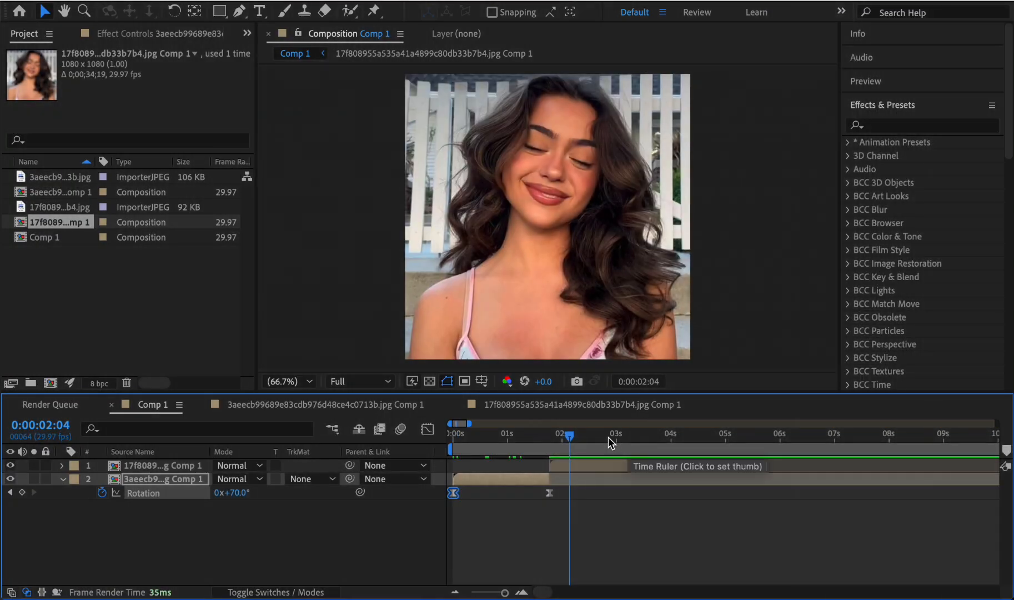
- Add a -70° Rotation keyframe to the 17f8089 layer at its start, 0:00:01:23
left_click_drag(570, 439, 549, 439)
left_click(571, 468)
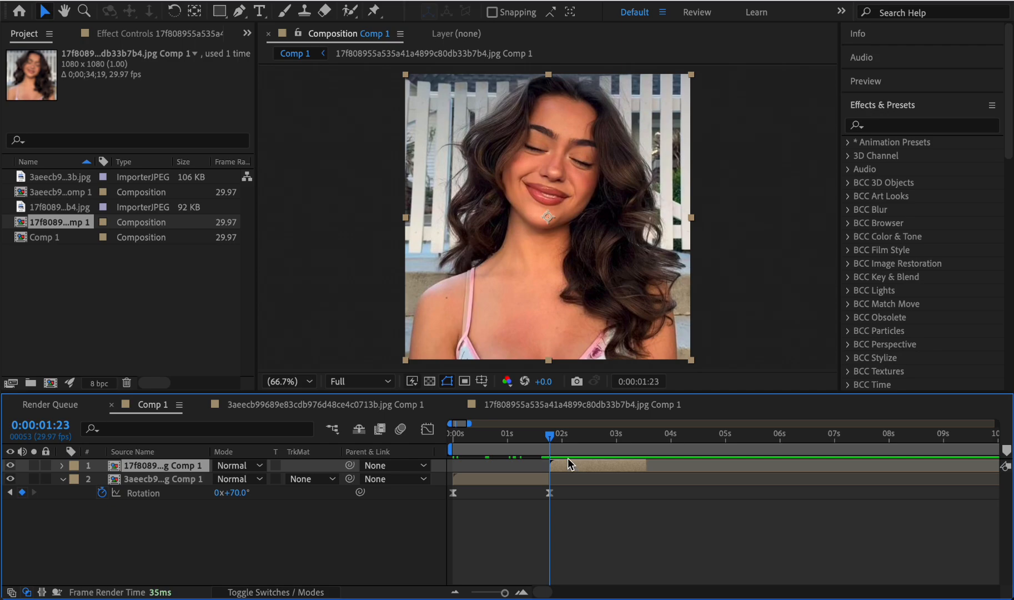
key("r")
left_click(102, 478)
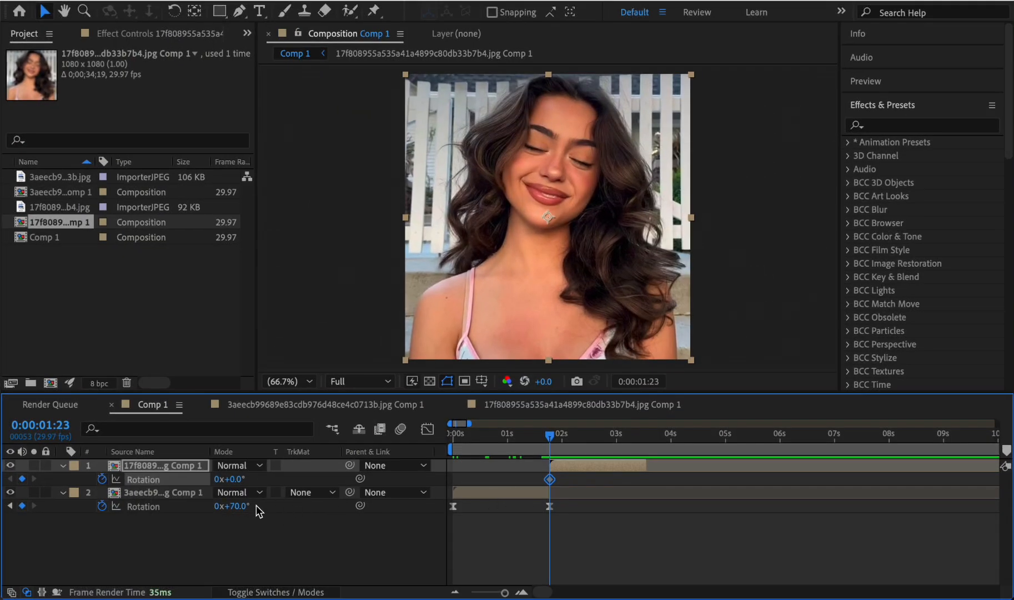
left_click(230, 479)
type("-70")
key("Return")
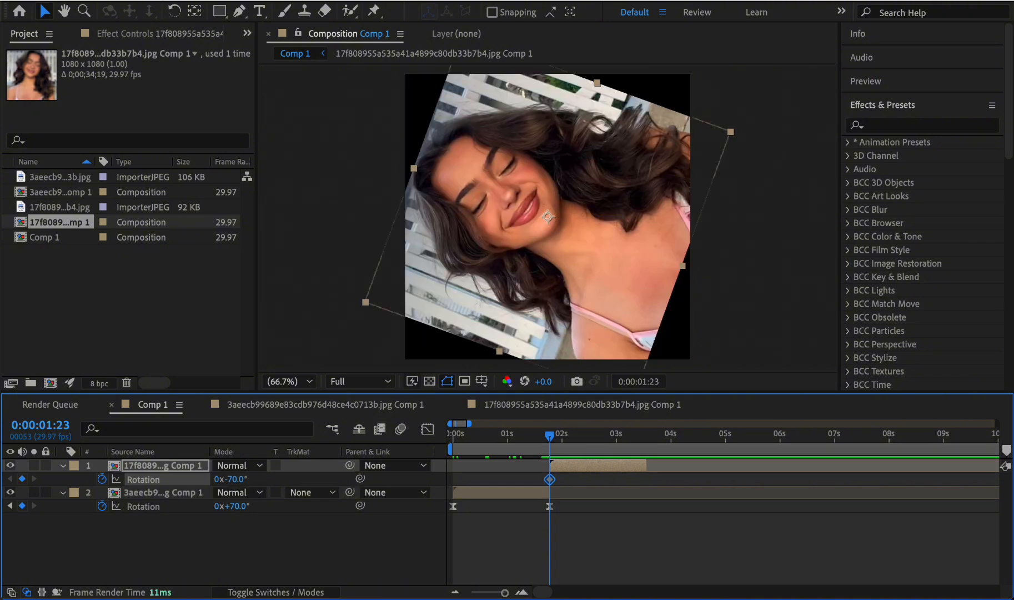
- Add a 0° Rotation keyframe at the end of the 17f8089 layer, 0:00:03:16, and preview the transition
left_click_drag(637, 437, 646, 437)
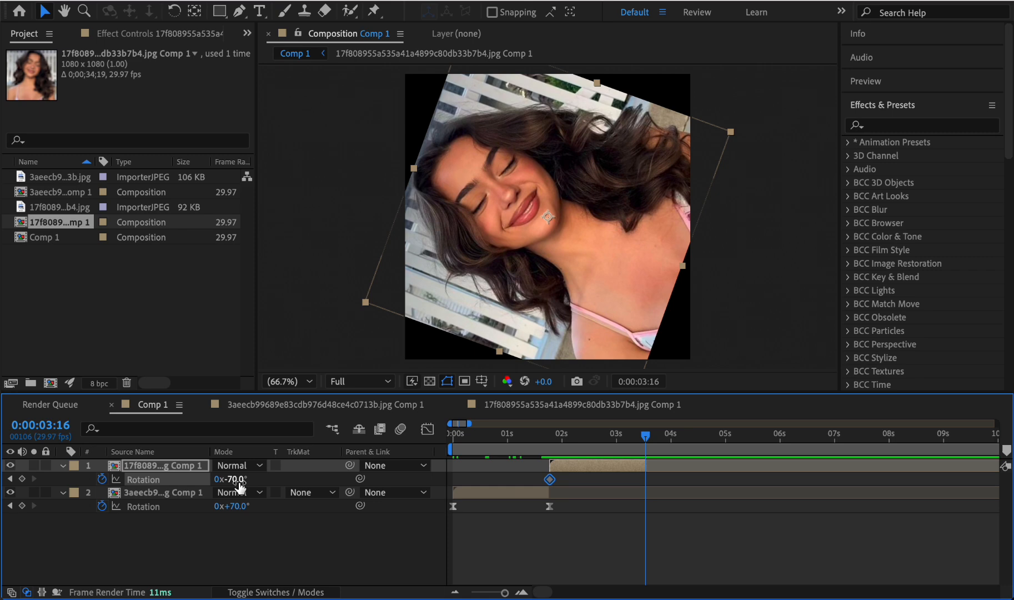
left_click_drag(240, 481, 285, 476)
left_click(238, 477)
type("0")
key("Return")
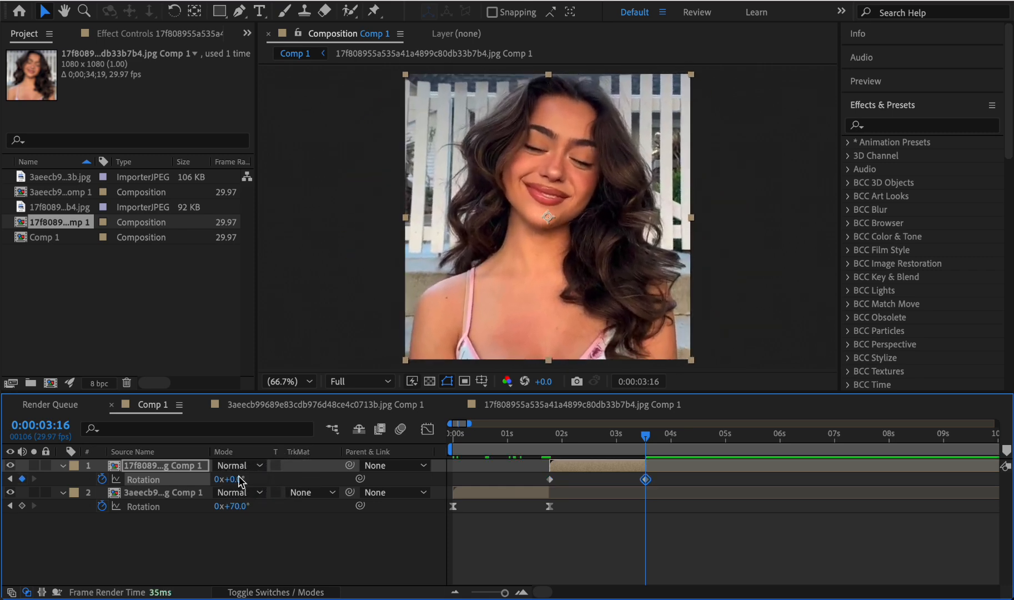
left_click(577, 509)
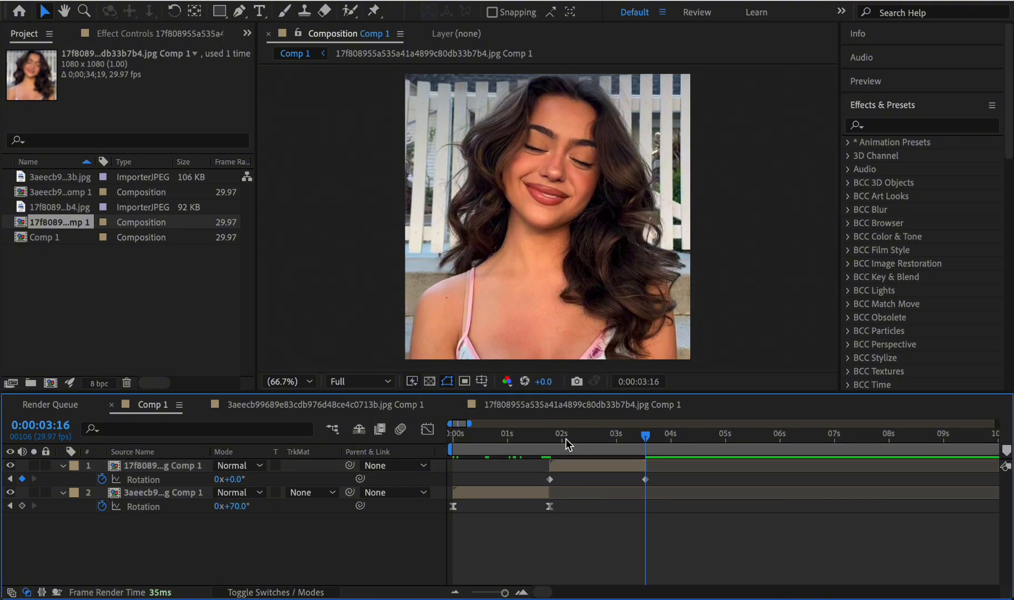
left_click_drag(566, 438, 461, 439)
key("space")
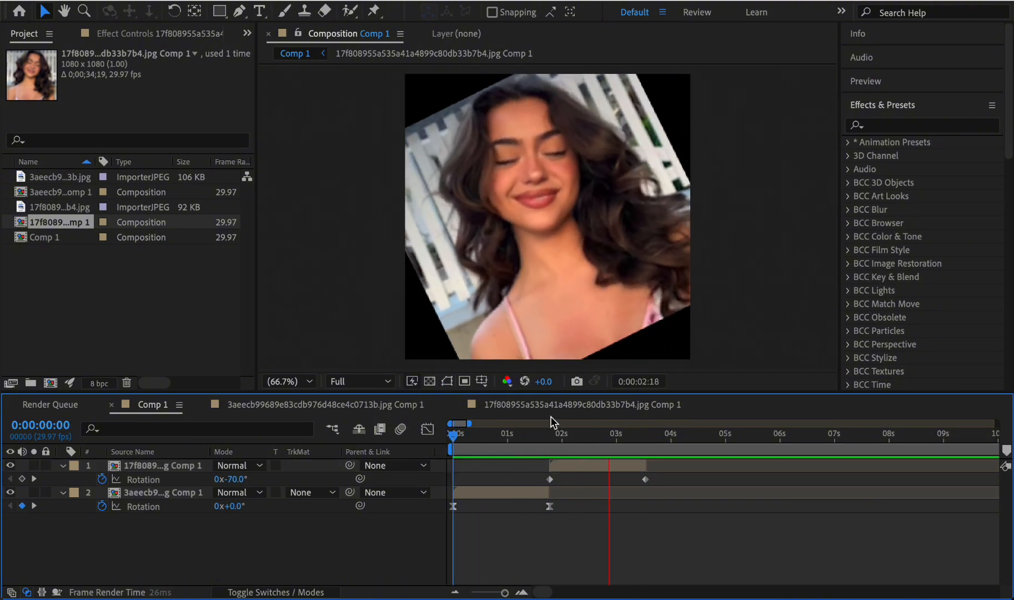
left_click(580, 436)
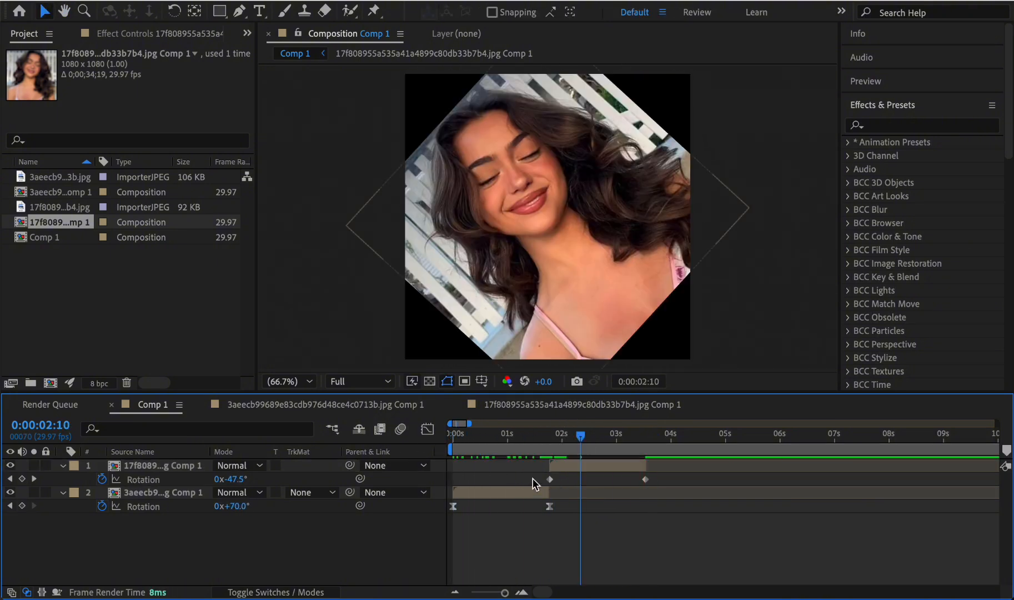
- Apply Easy Ease to both Rotation keyframes of the 17f8089 layer
left_click_drag(532, 478, 659, 484)
right_click(645, 481)
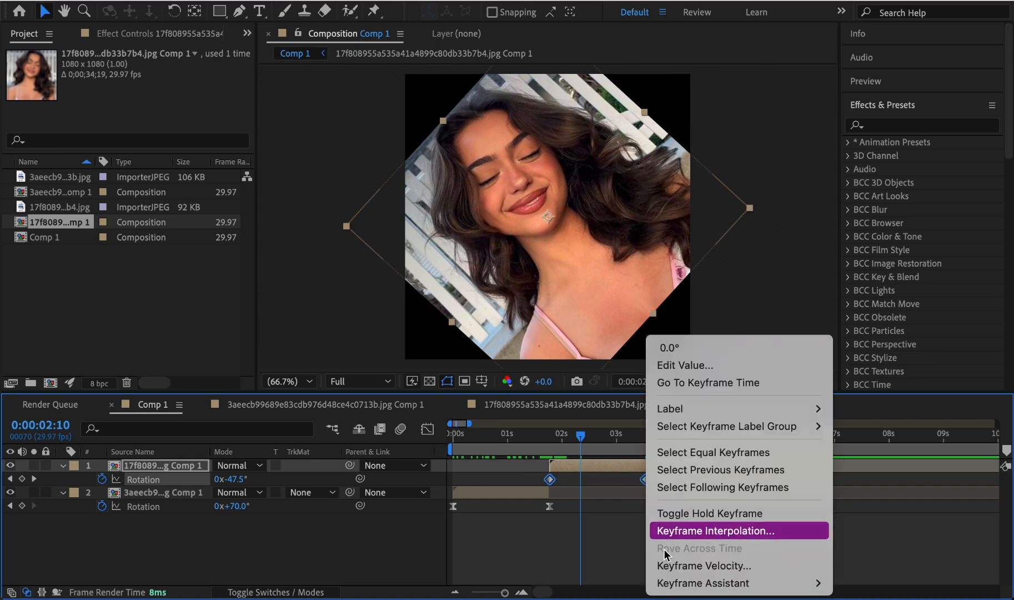
mouse_move(700, 583)
left_click(454, 478)
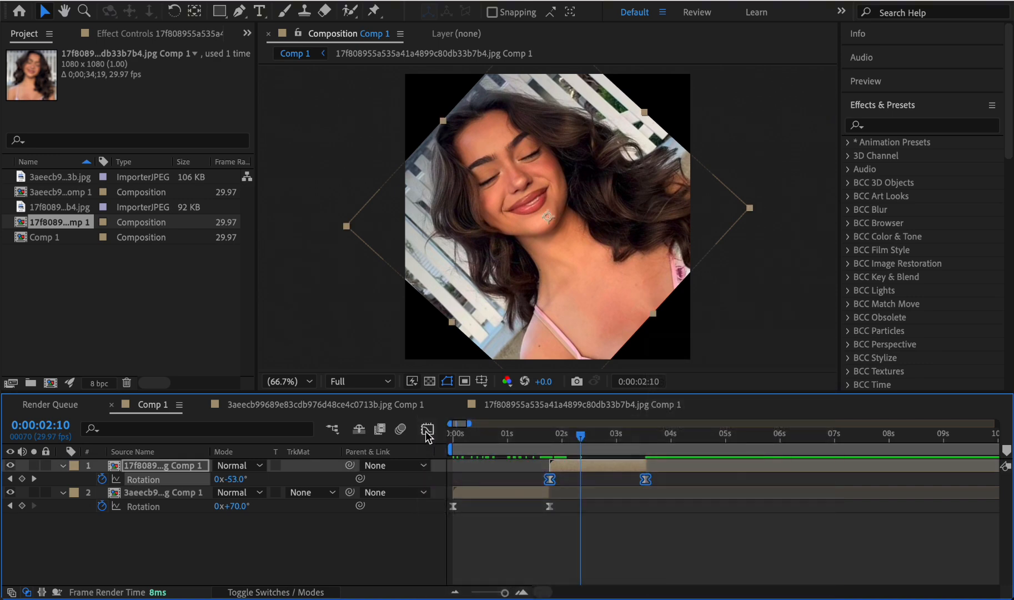
- Reshape the 17f8089 layer's Rotation speed curve to peak sharply at its first keyframe and ease out slowly, and preview the full transition
left_click(427, 429)
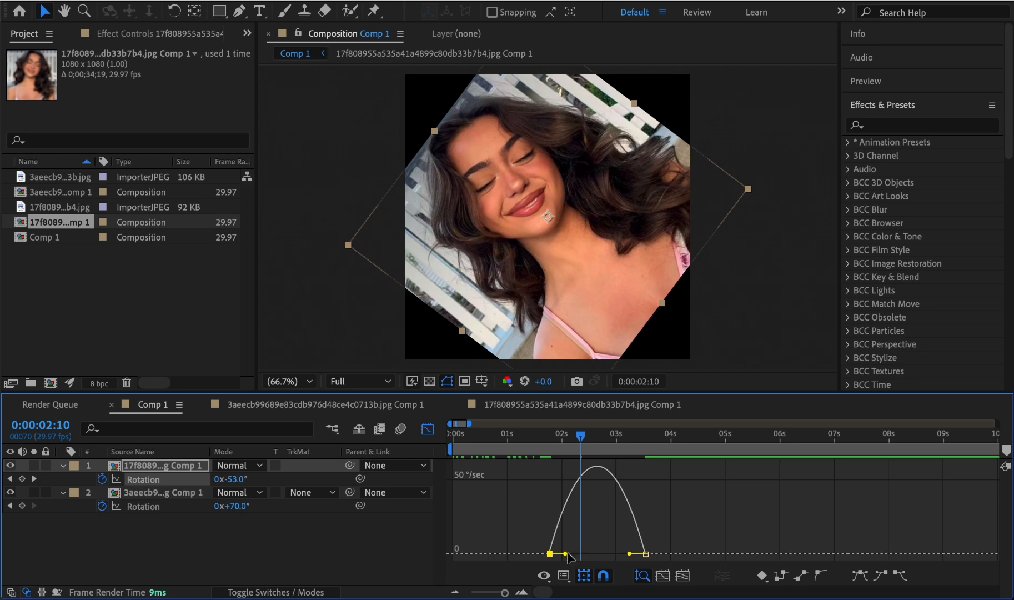
left_click_drag(567, 554, 597, 562)
left_click(544, 435)
key("space")
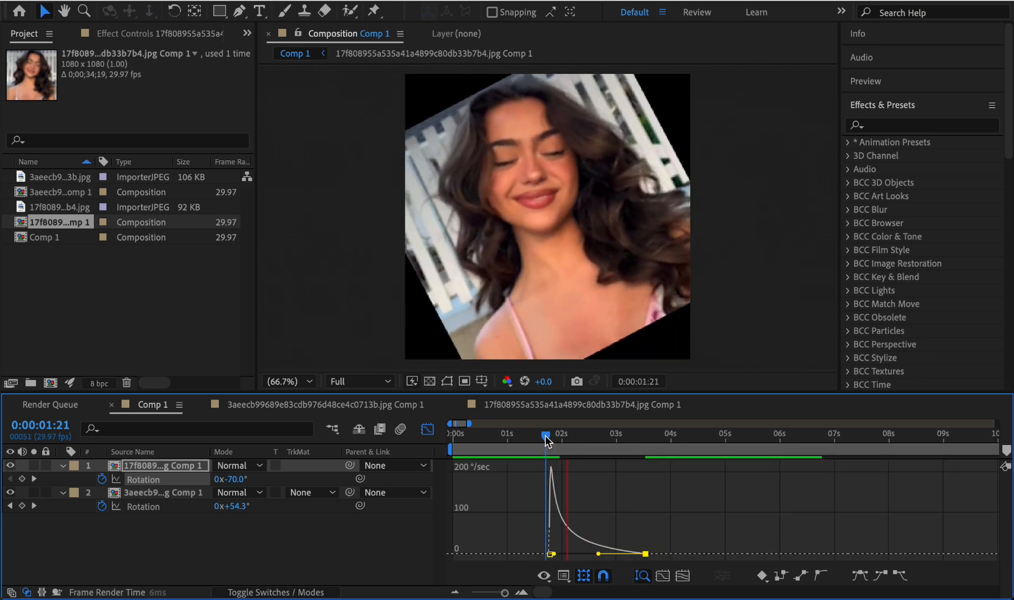
left_click(420, 433)
left_click_drag(515, 431, 451, 433)
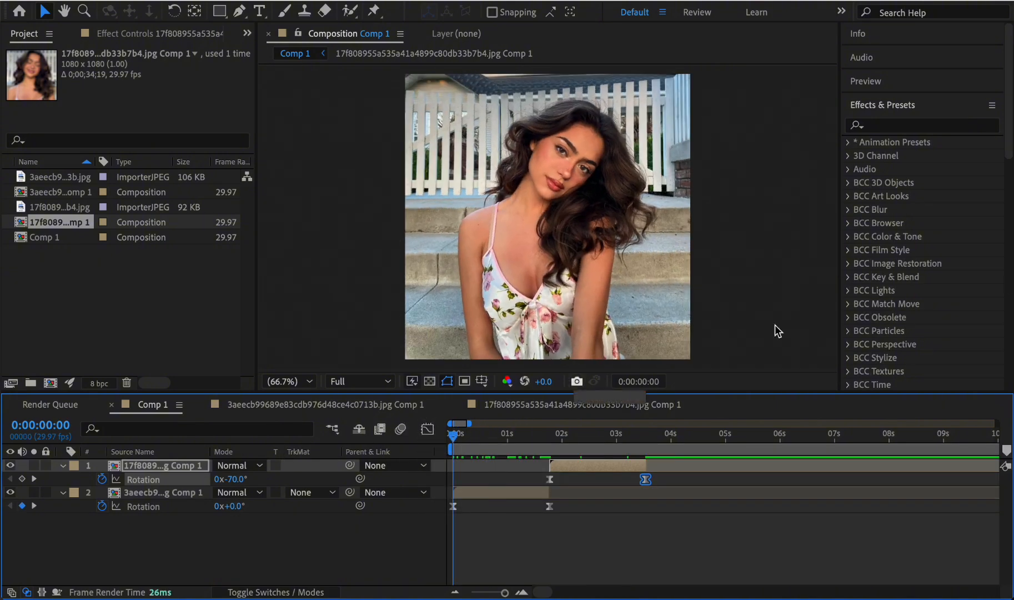
key("space")
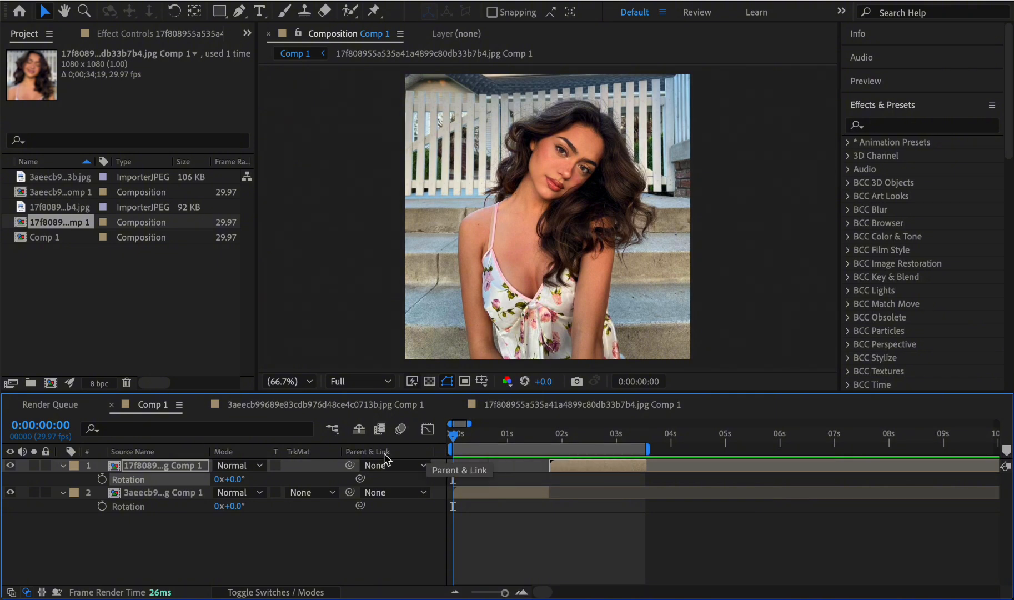
- Keyframe the 3aeecb9 layer's Scale at its start and its end, setting the first keyframe at 0:00:00:00 to 22%
key("s")
left_click(465, 494)
key("s")
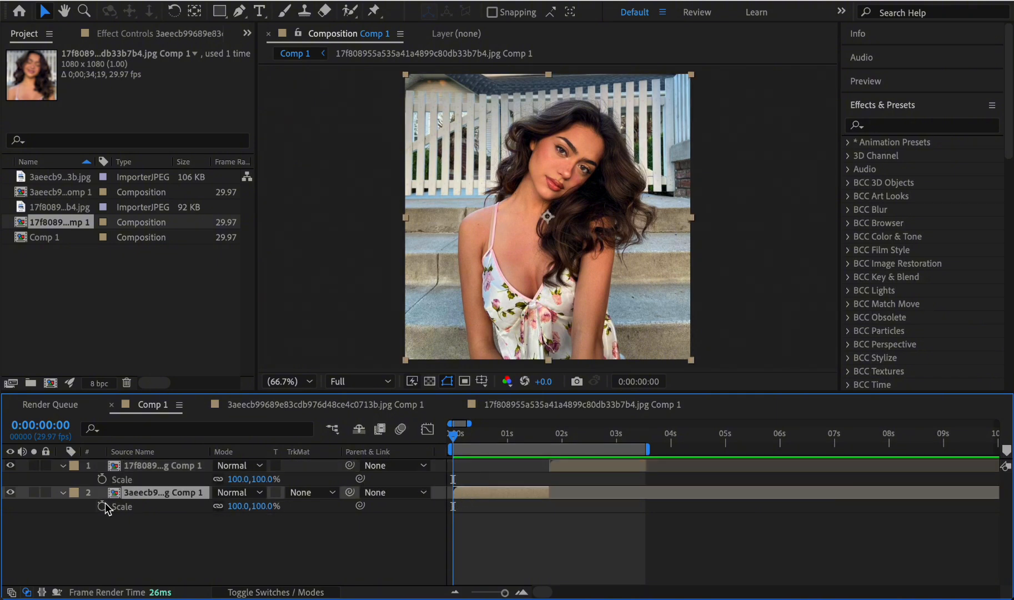
left_click(103, 505)
left_click_drag(536, 431, 542, 432)
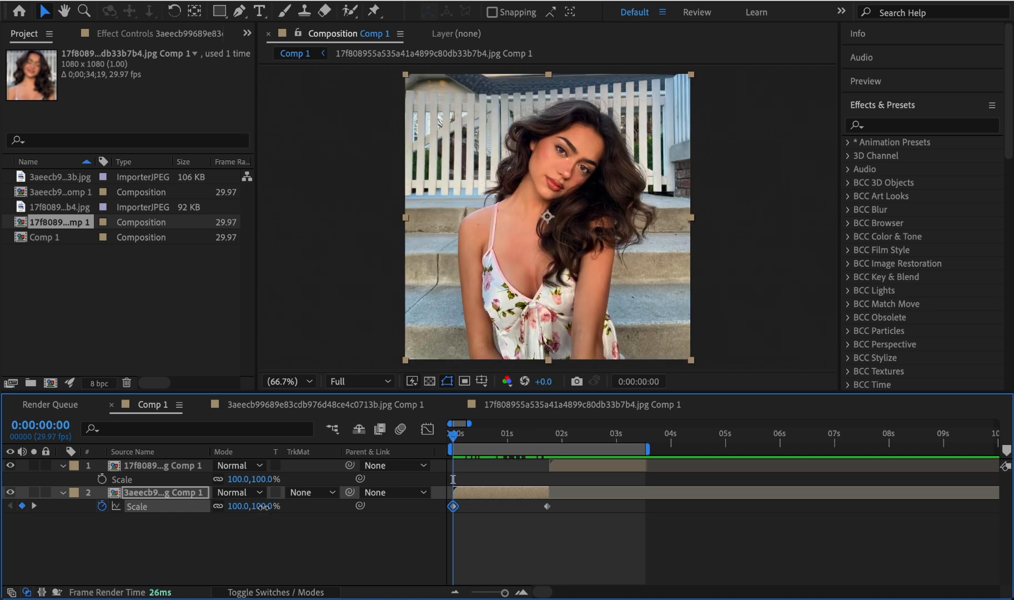
left_click(263, 506)
type("22")
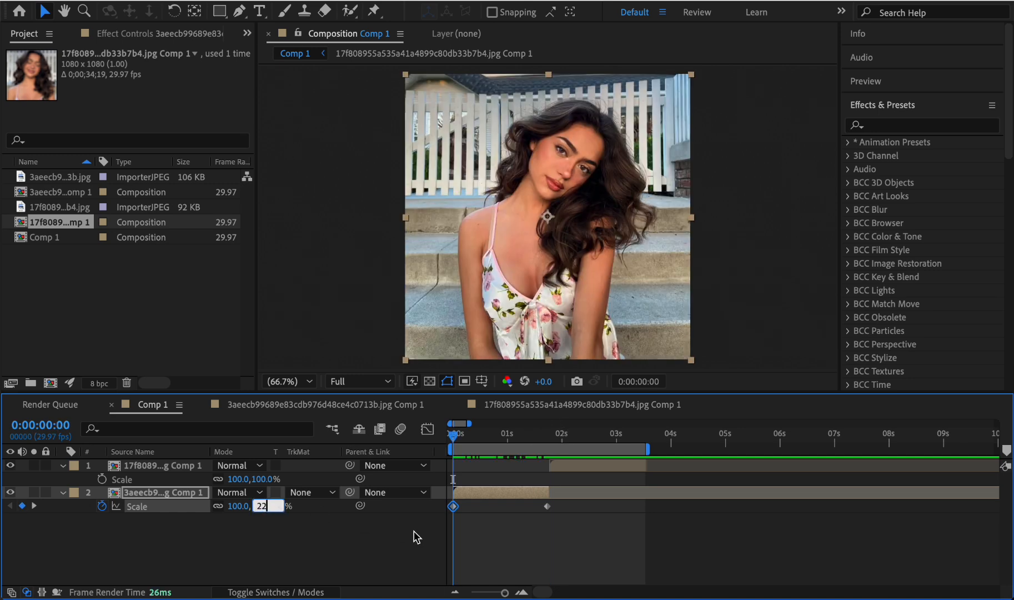
key("Return")
- Set the 3aeecb9 layer's last Scale keyframe, at 0:00:01:22, to 100%
left_click(549, 438)
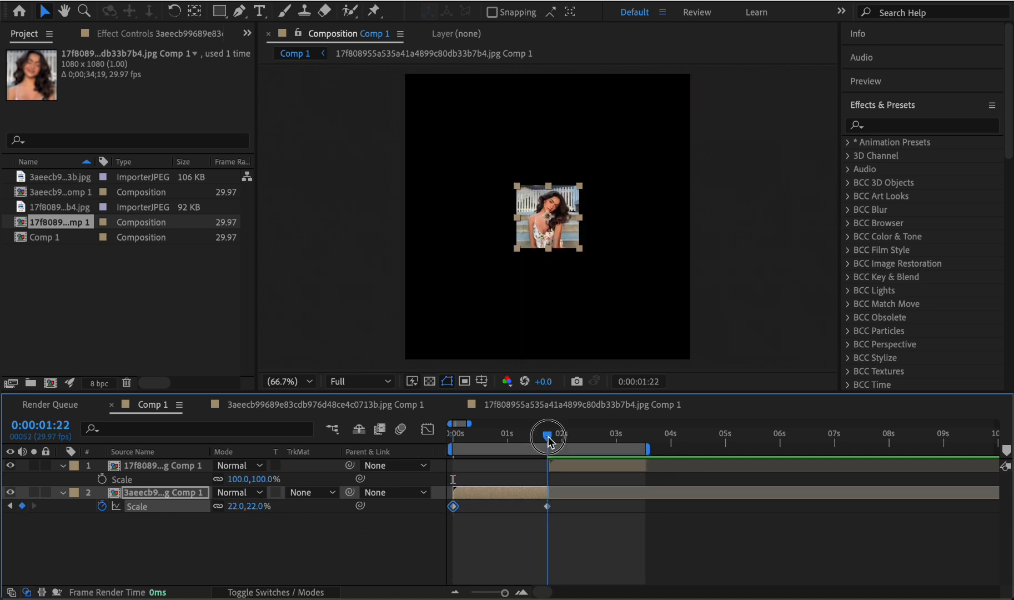
left_click(547, 506)
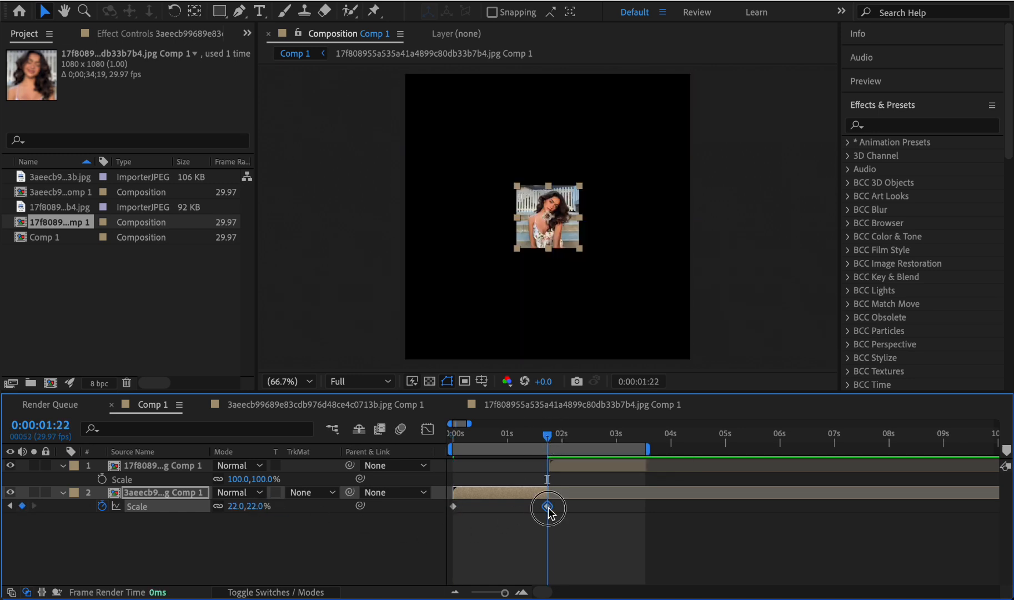
left_click(257, 505)
type("100")
key("Return")
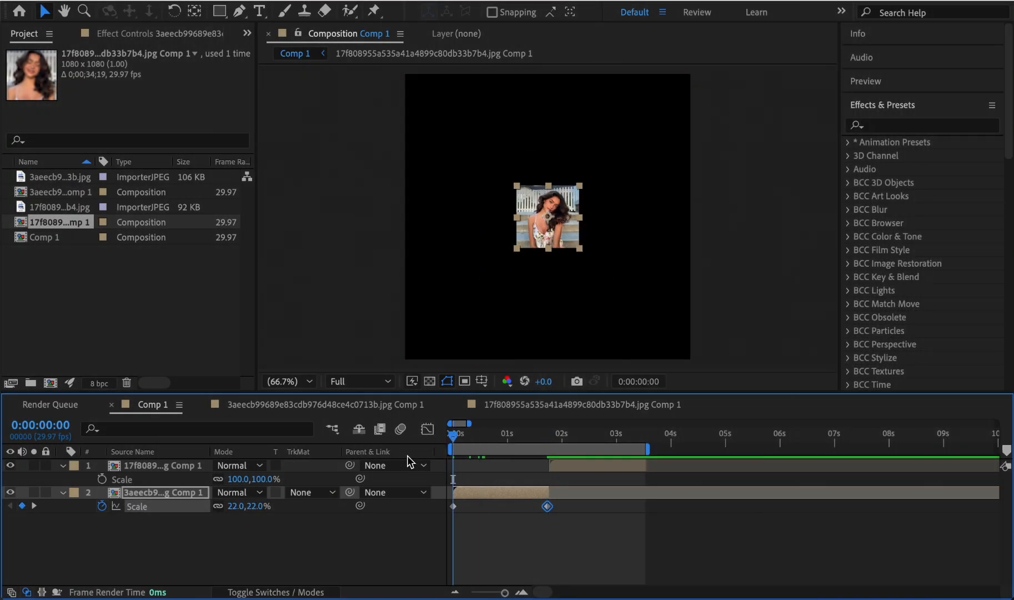
- Shift the 17f8089 layer to start at about 0:00:02:11, and preview the 3aeecb9 layer's Scale animation
key("space")
left_click_drag(570, 468, 602, 468)
left_click_drag(536, 436, 334, 440)
key("space")
key("space")
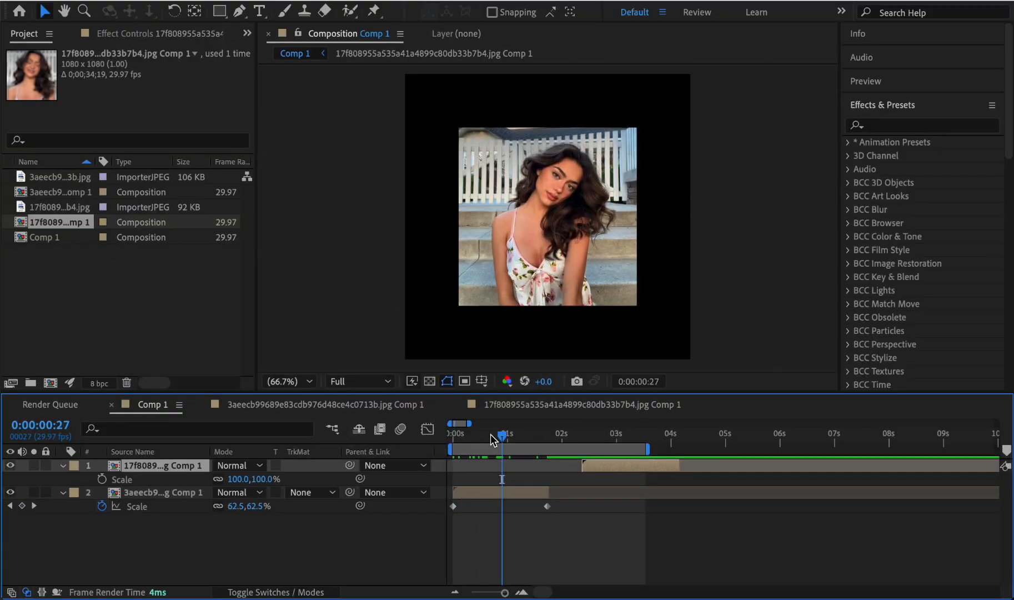
left_click_drag(491, 438, 402, 444)
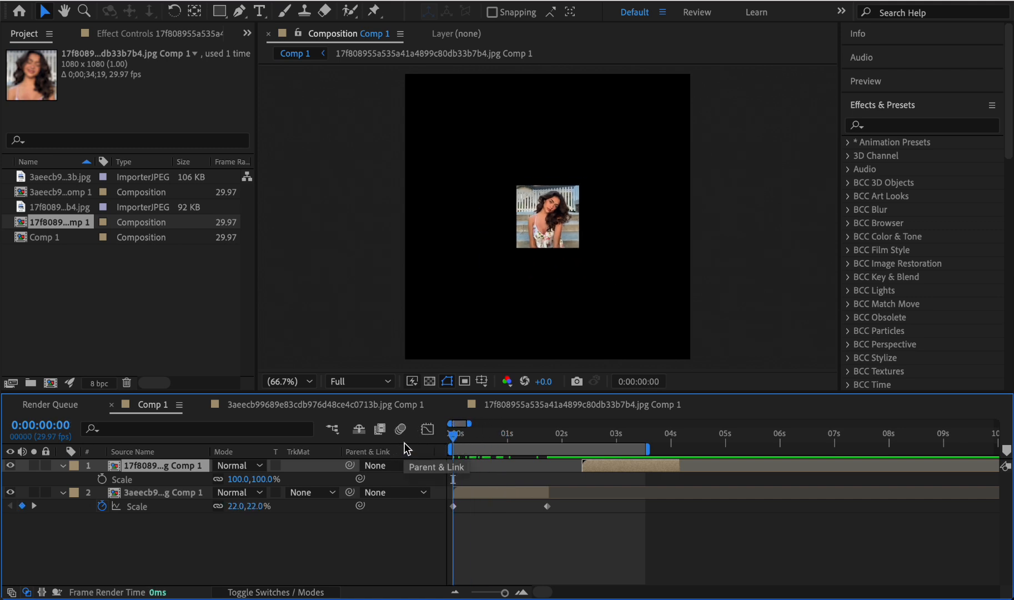
- Apply Easy Ease to both Scale keyframes of the 3aeecb9 layer
left_click(562, 511)
left_click(453, 506)
right_click(453, 505)
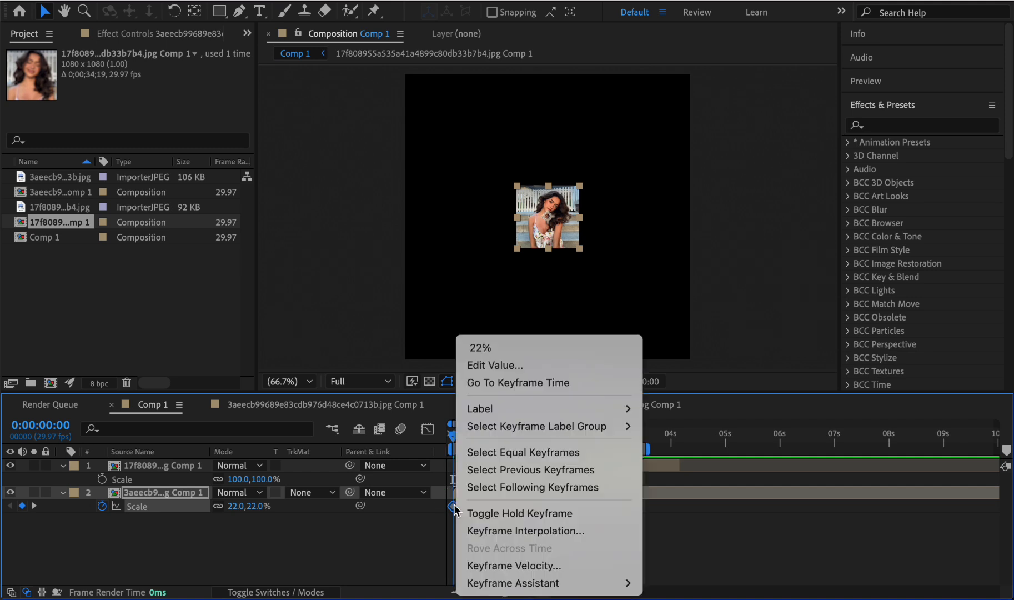
mouse_move(493, 582)
left_click(674, 478)
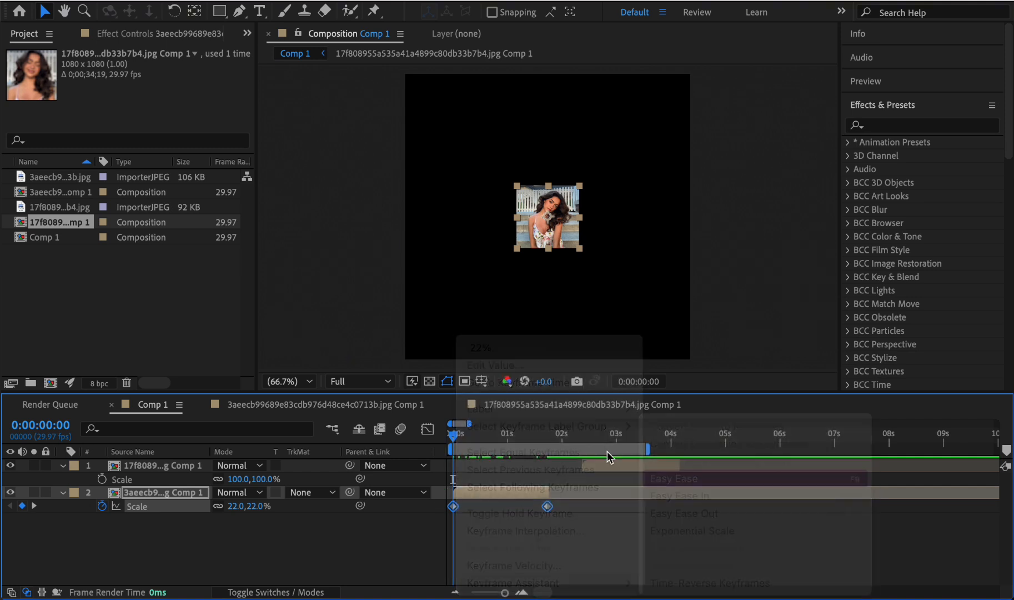
- Reshape the 3aeecb9 layer's Scale speed curve to peak sharply at the first keyframe and ease out slowly, and preview it
left_click(425, 431)
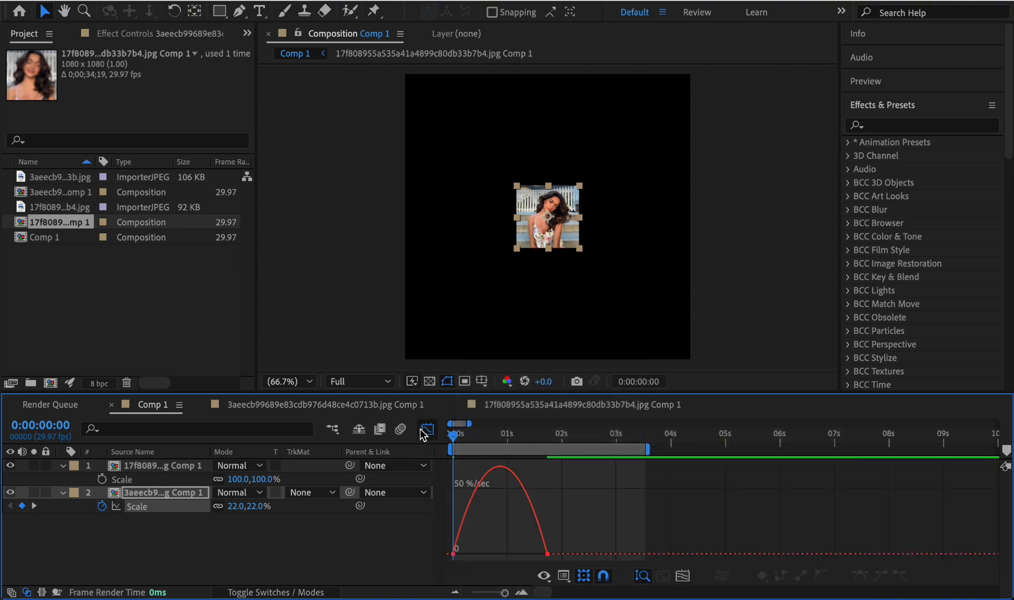
left_click(455, 553)
left_click_drag(475, 554, 460, 561)
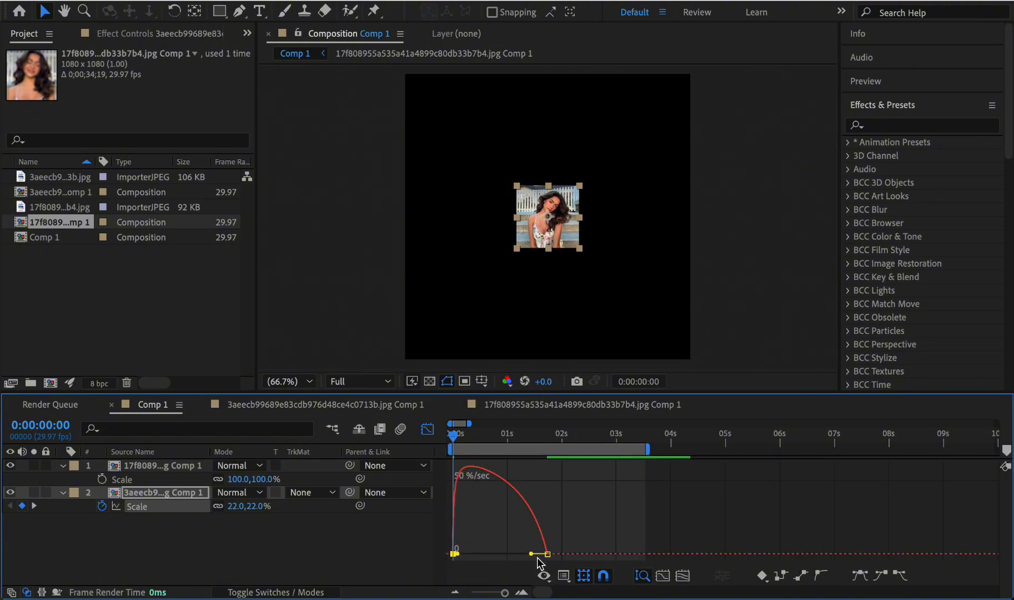
left_click_drag(531, 553, 500, 554)
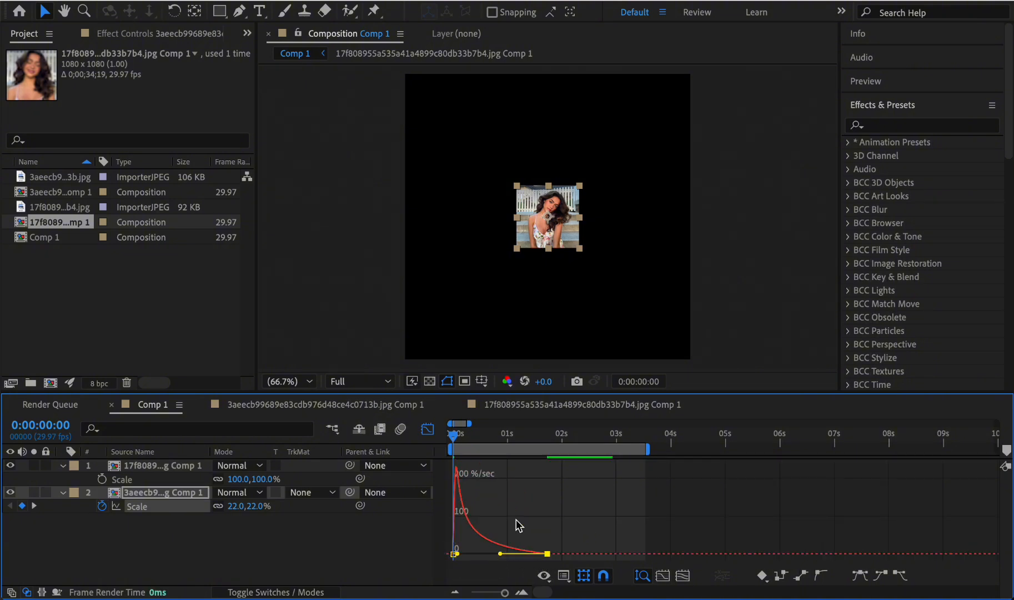
left_click(427, 429)
key("space")
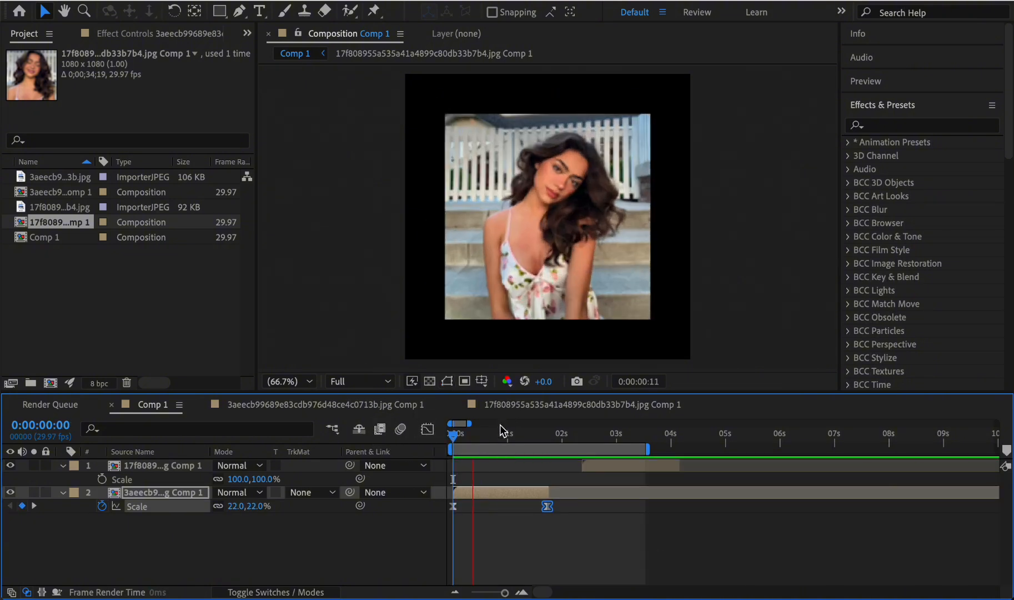
key("space")
key("space")
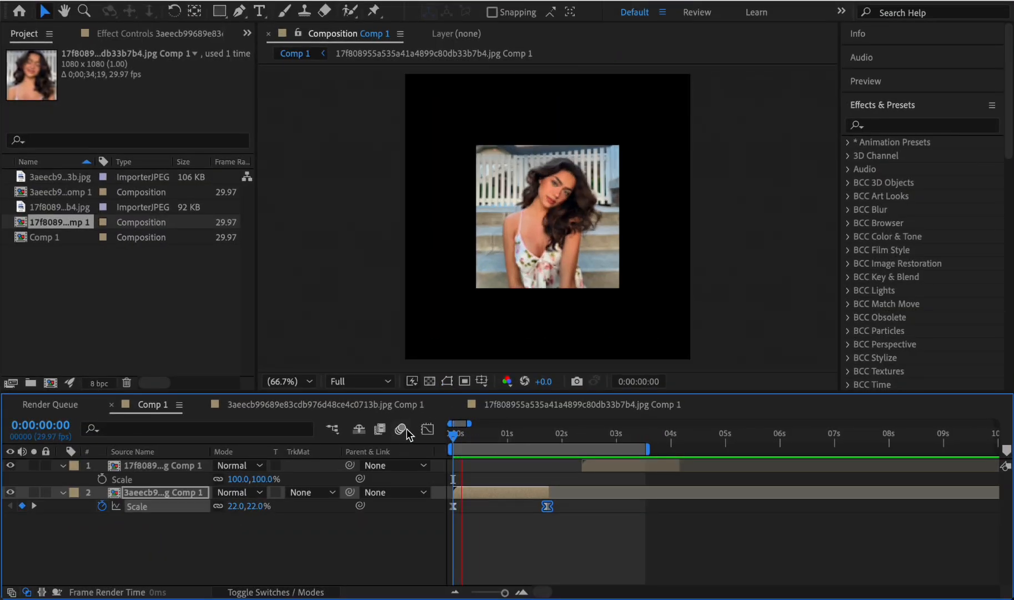
- Add a 100% Scale keyframe to the 17f8089 layer at its start, 0:00:01:20
left_click(529, 439)
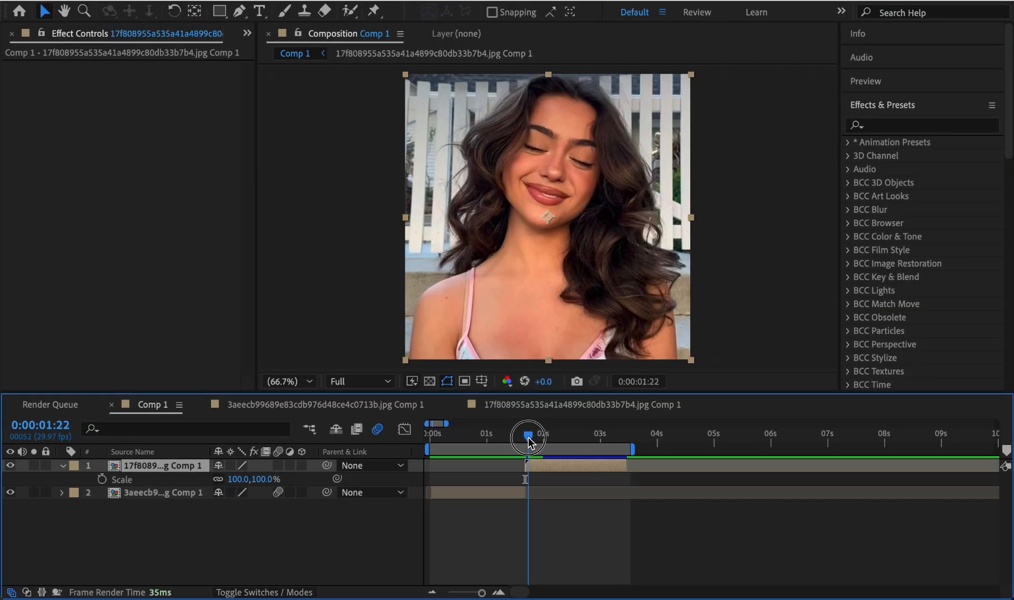
left_click_drag(531, 442, 524, 444)
left_click_drag(528, 445, 535, 446)
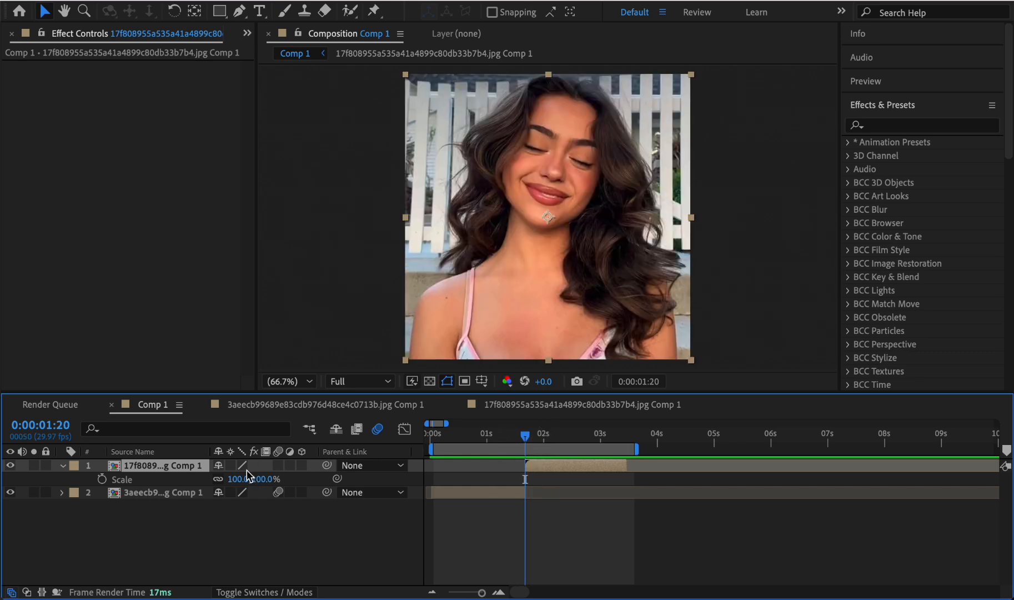
left_click(103, 478)
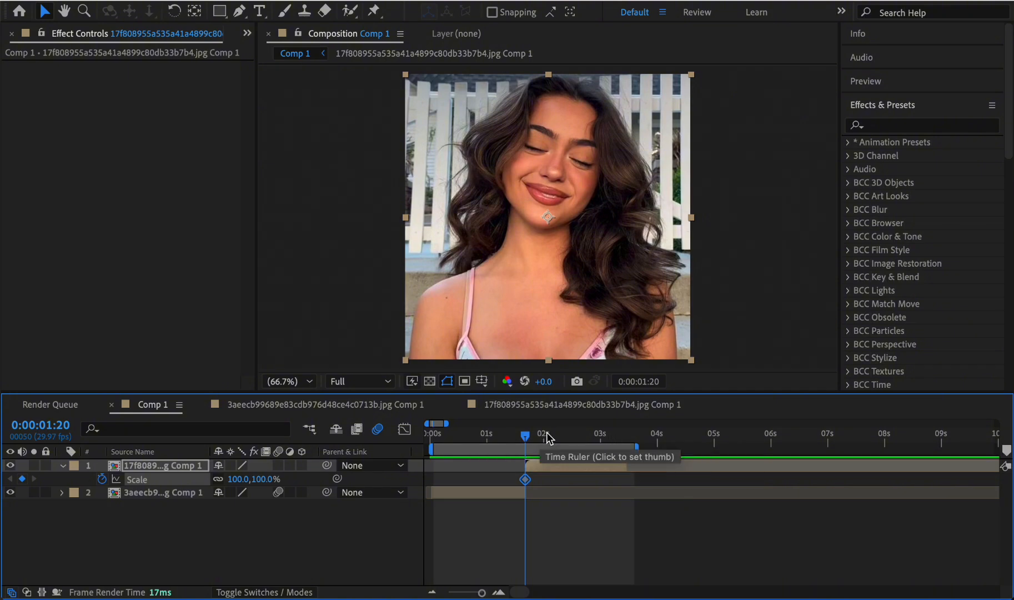
- Add a 27% Scale keyframe to the 17f8089 layer at 0:00:03:13, and preview the shrinking animation
left_click_drag(605, 445, 626, 443)
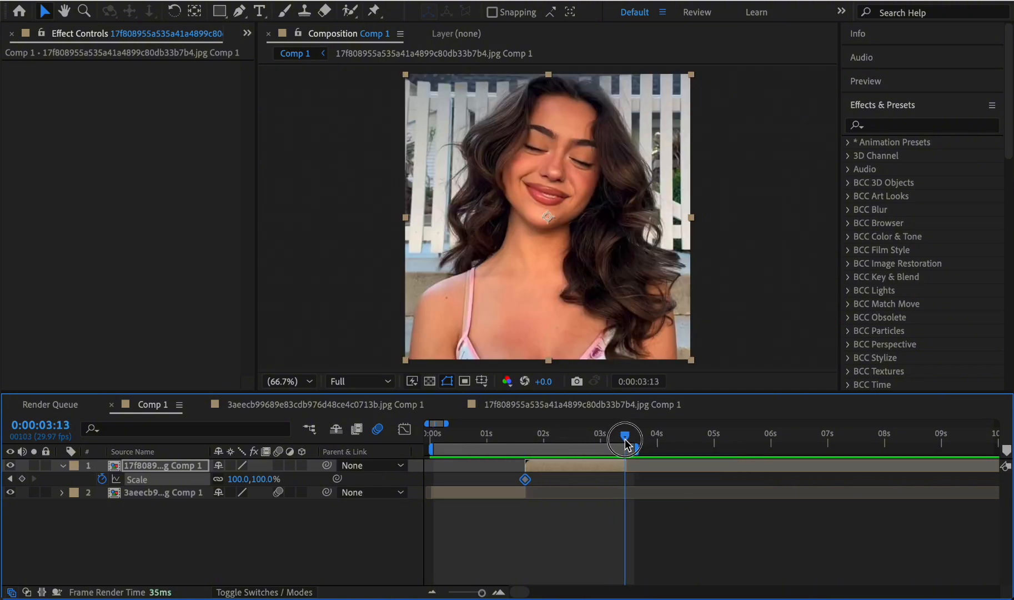
mouse_move(257, 486)
left_mouse_down()
mouse_move(222, 483)
mouse_move(244, 481)
left_mouse_up()
left_click(524, 435)
key("space")
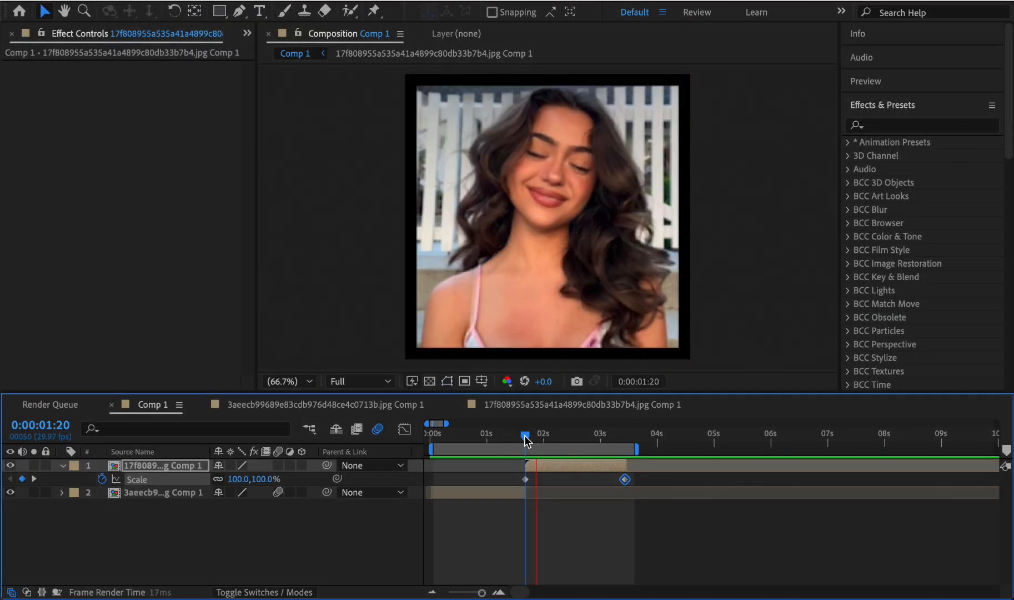
key("space")
- Apply Easy Ease to both Scale keyframes of the 17f8089 layer
left_click_drag(520, 474, 631, 487)
right_click(629, 485)
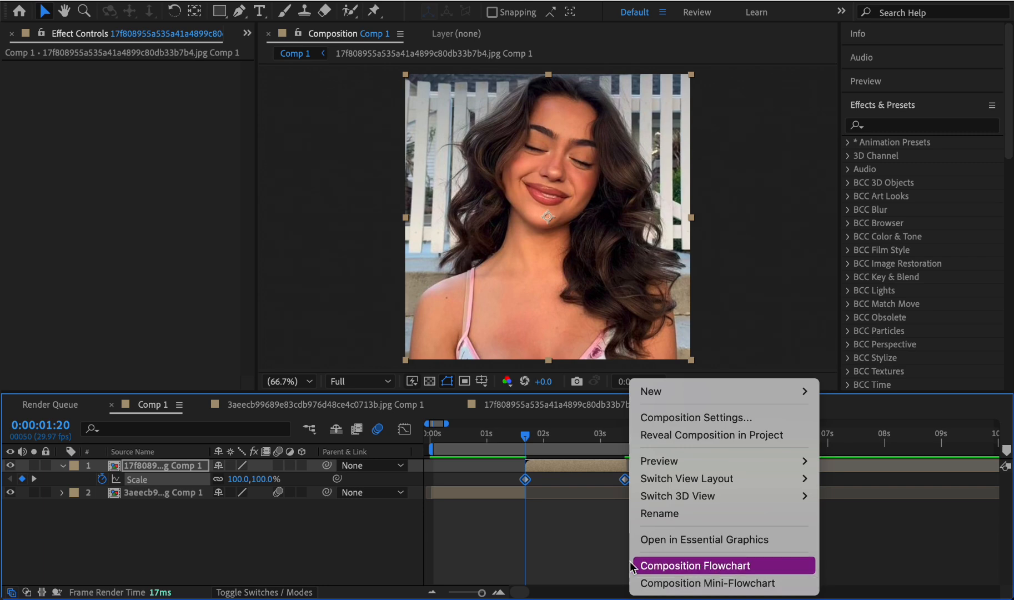
left_click(566, 475)
right_click(626, 481)
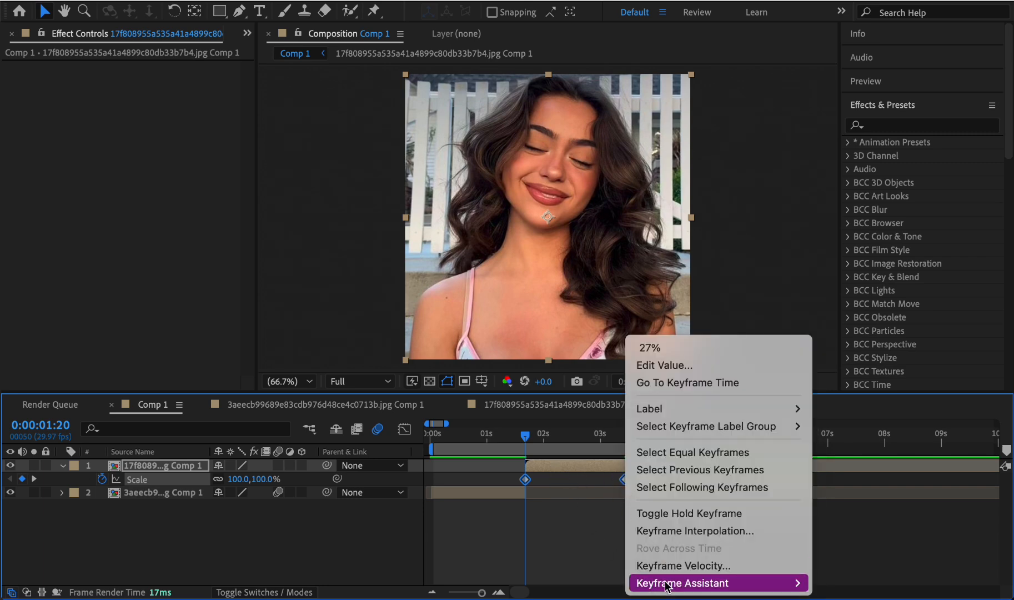
mouse_move(694, 582)
left_click(453, 478)
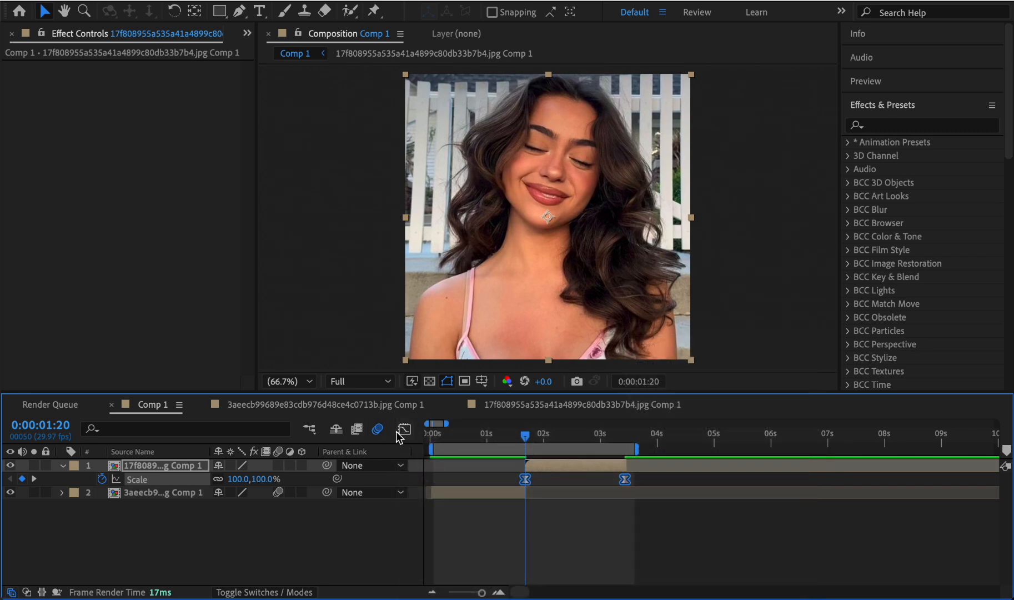
- Open the graph of the 17f8089 layer's Scale and switch it to the value graph
left_click(404, 429)
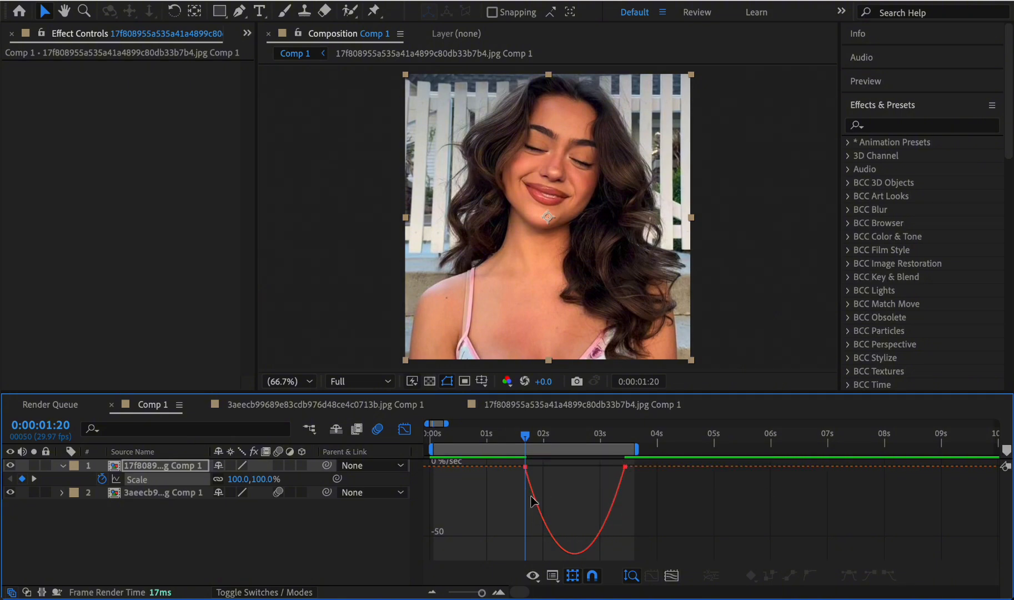
left_click(552, 575)
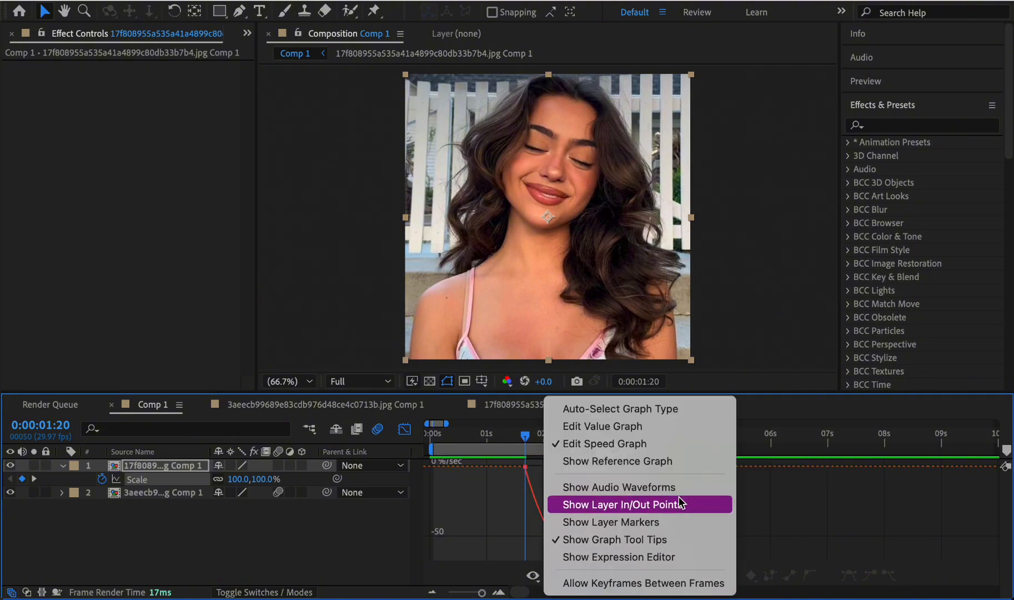
left_click(675, 426)
- Try a Scale value curve on the 17f8089 layer that drops steeply at the first keyframe and levels out slowly, and preview it
key("Page_Down")
key("Page_Down")
key("Page_Down")
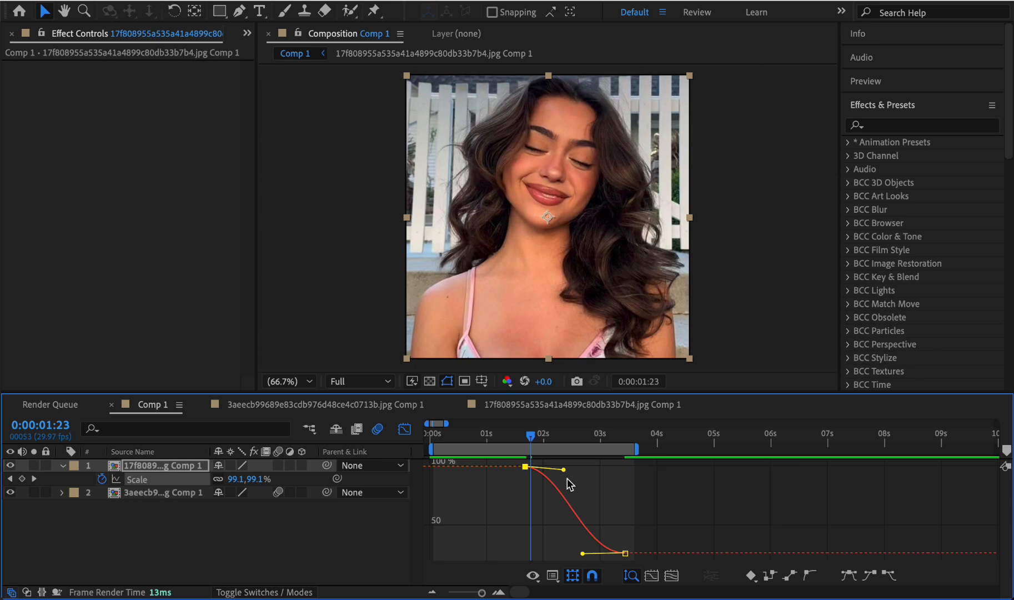
left_click_drag(561, 471, 519, 548)
left_click_drag(582, 554, 550, 554)
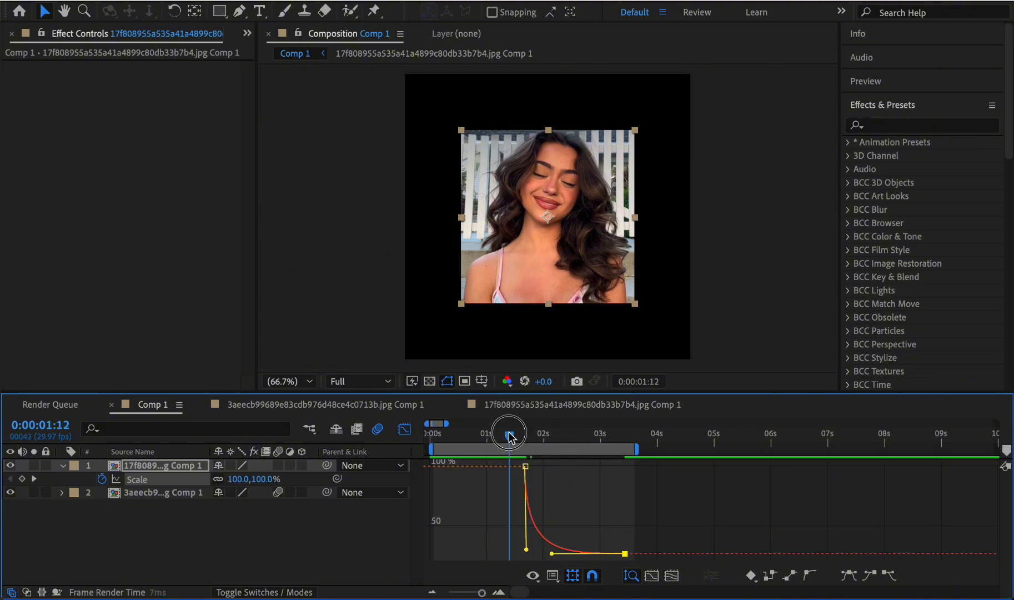
key("space")
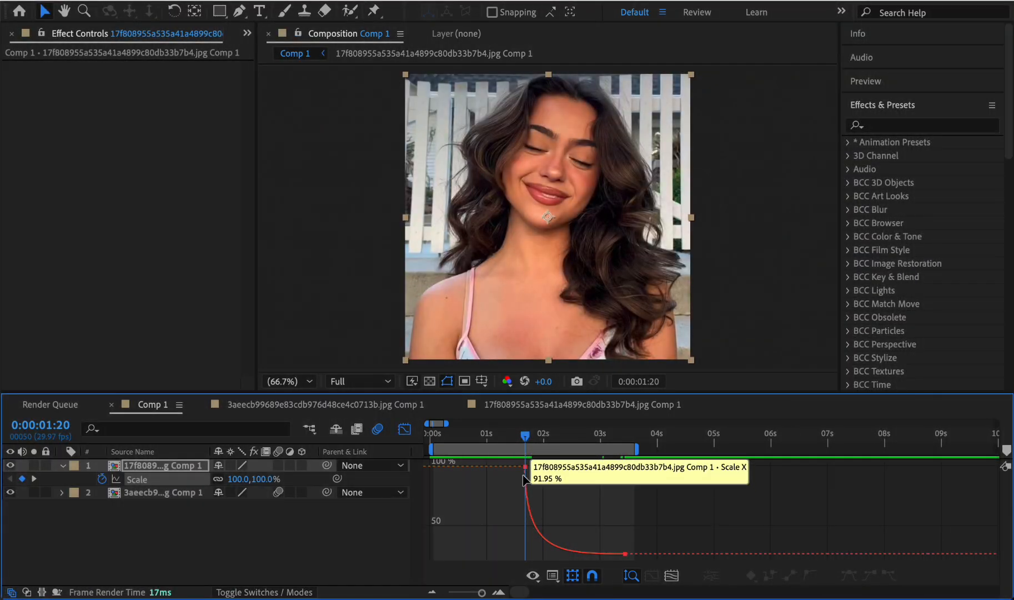
- Reshape the 17f8089 layer's Scale value curve to start nearly flat and fall steeply into the last keyframe, and preview it
left_click(525, 467)
left_click_drag(526, 547, 612, 467)
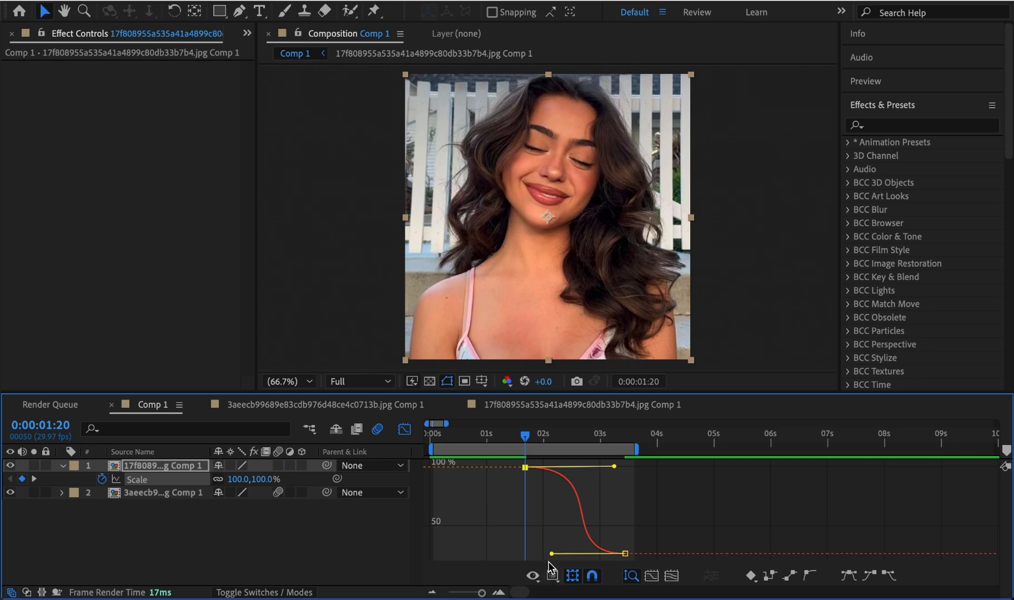
left_click_drag(551, 553, 639, 486)
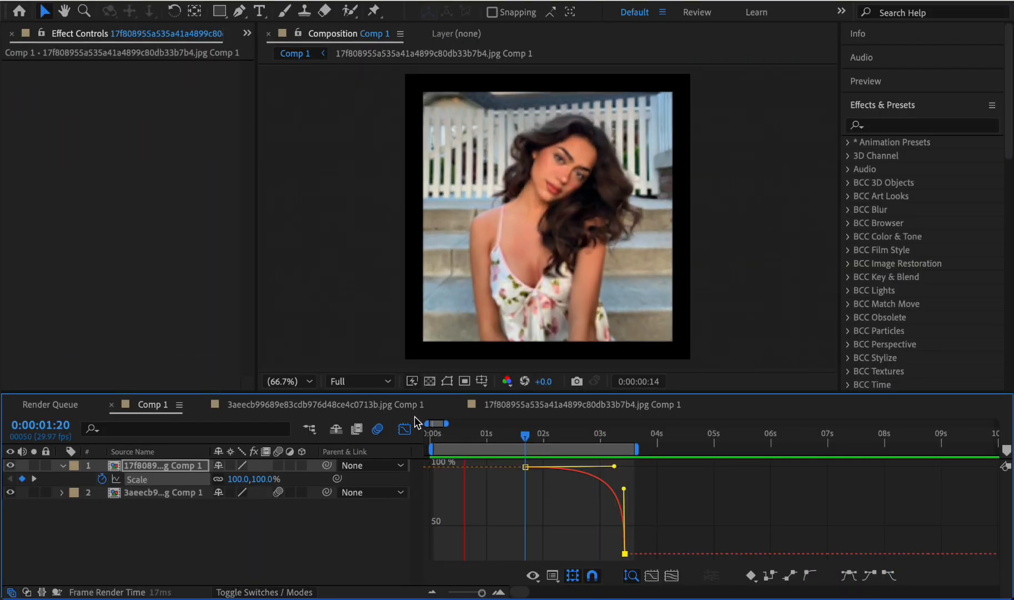
left_click(404, 428)
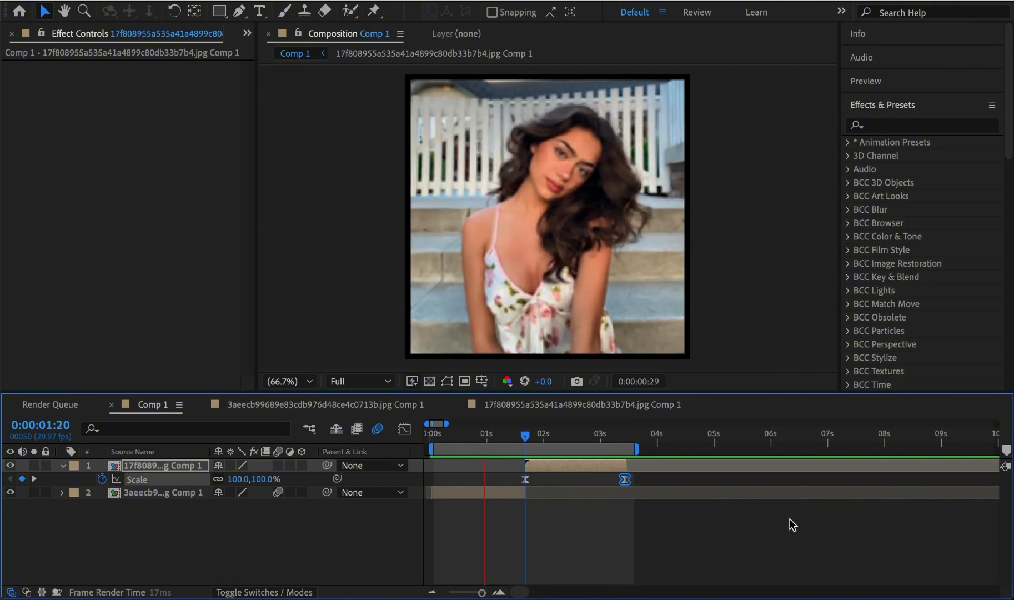
key("space")
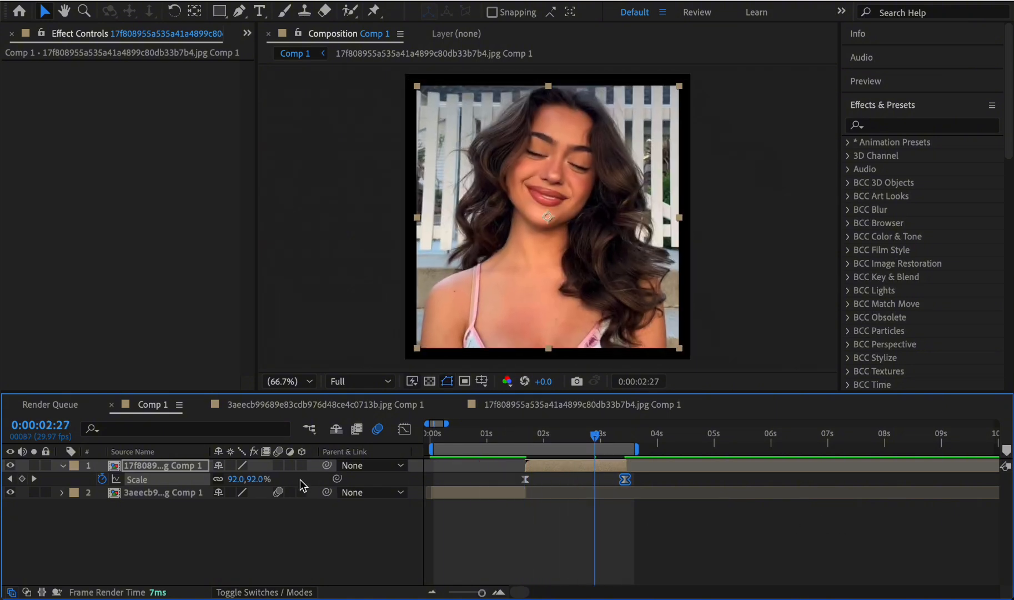
- Enable motion blur on the 17f8089 layer and preview the scale transition
left_click(278, 465)
left_click(502, 433)
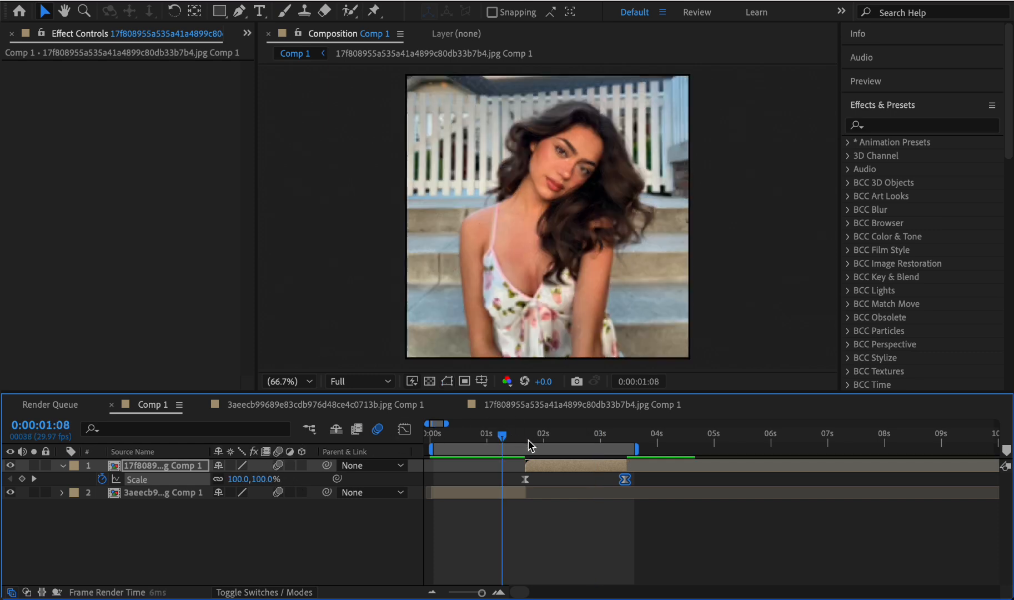
key("space")
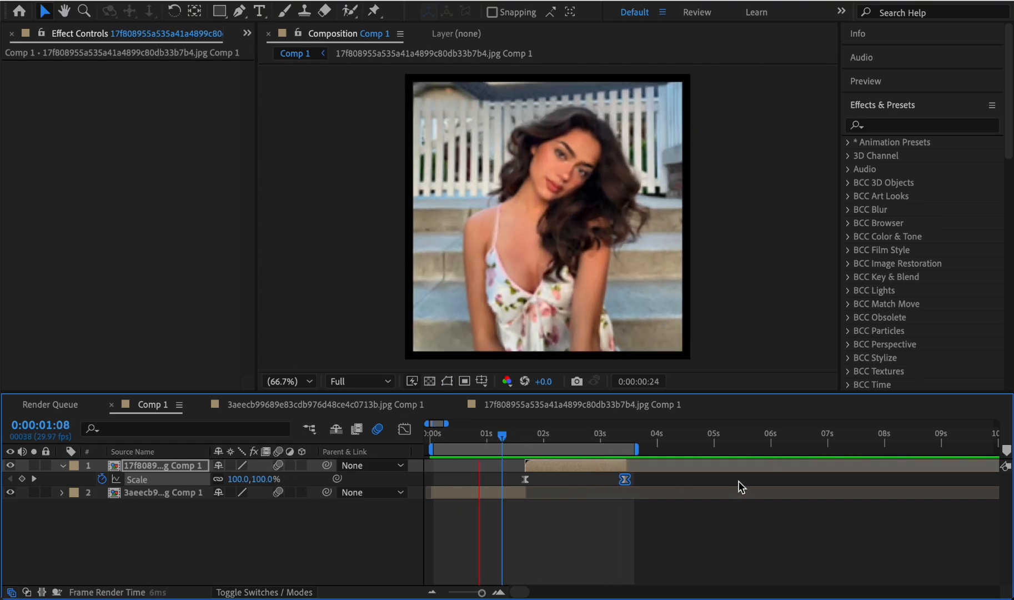